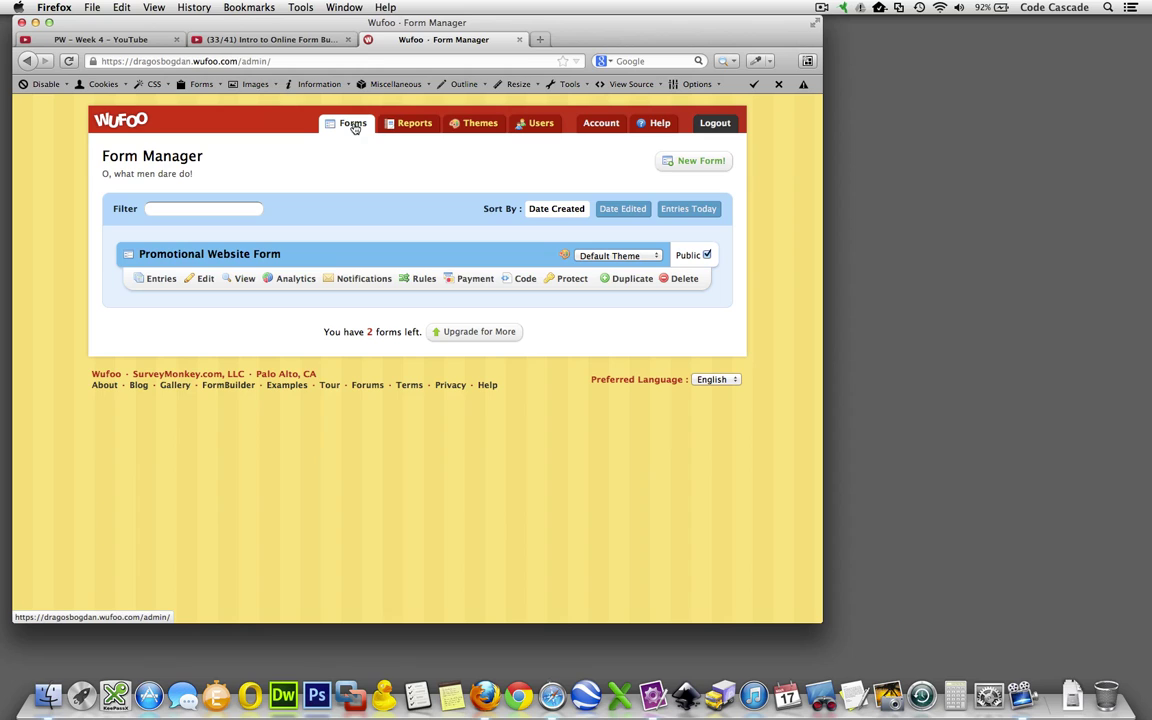
Step: Start a new blank form from the Form Manager with New Form!
click(695, 161)
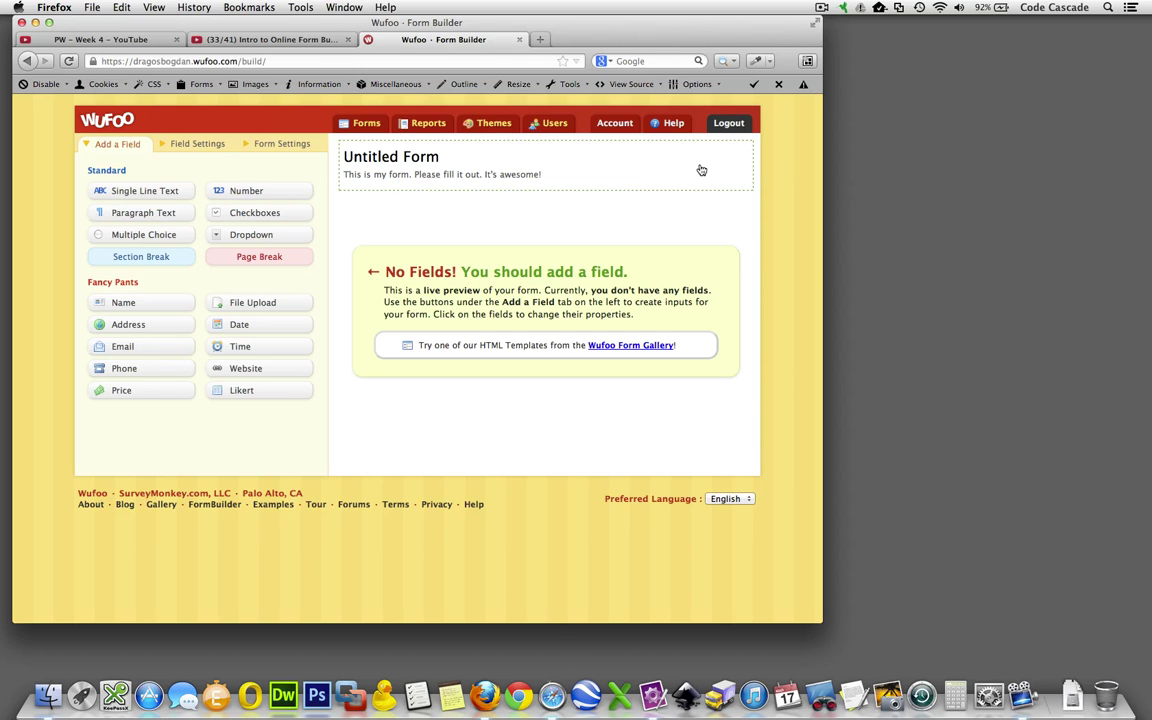
Step: Rename the form to 'Contact form for Aquarium' and delete the default description text
click(390, 167)
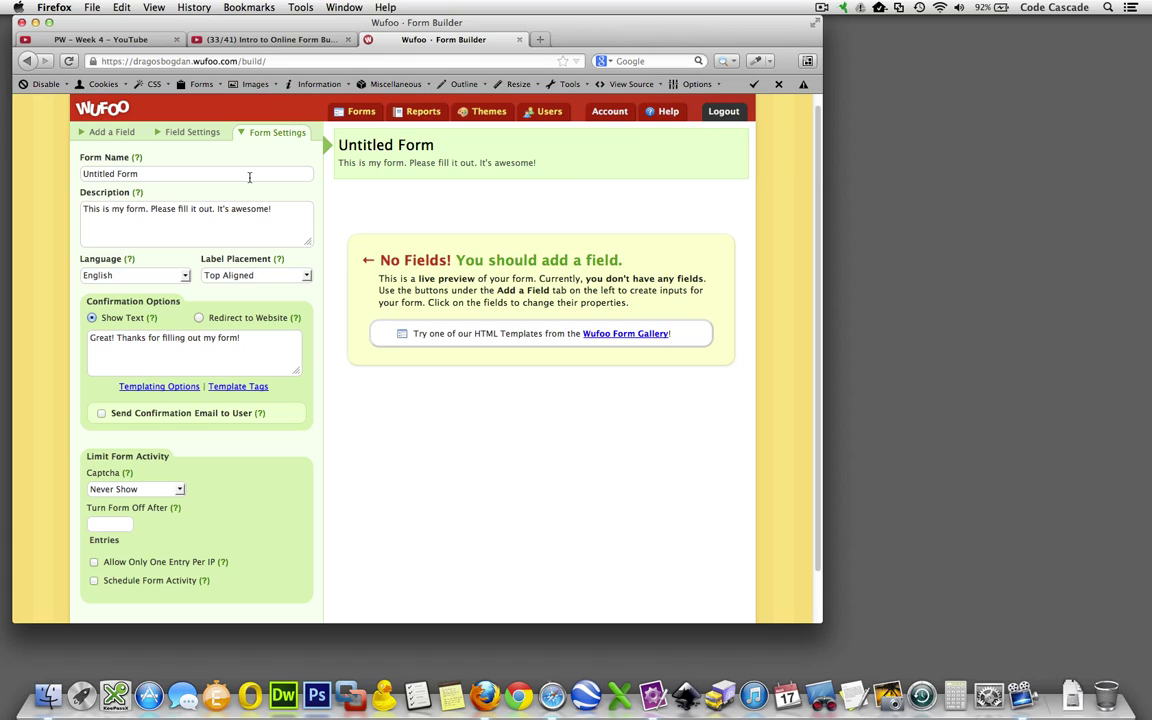
triple_click(110, 173)
text(Contact)
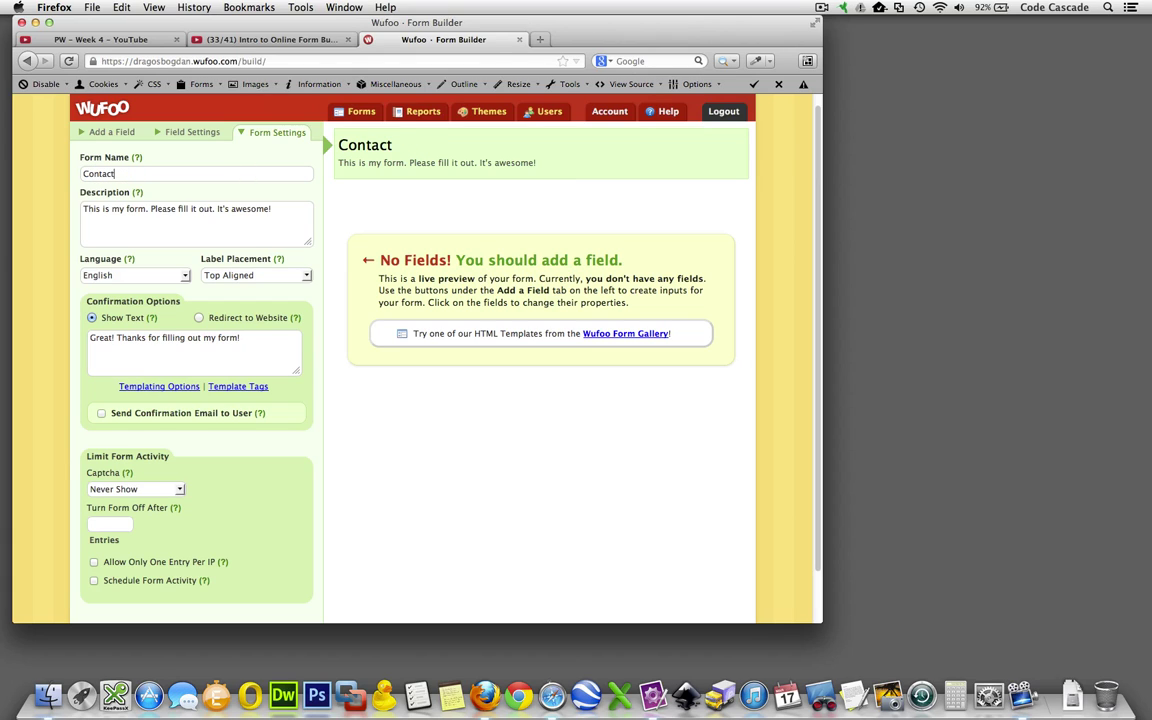
text( form for Aquariyum)
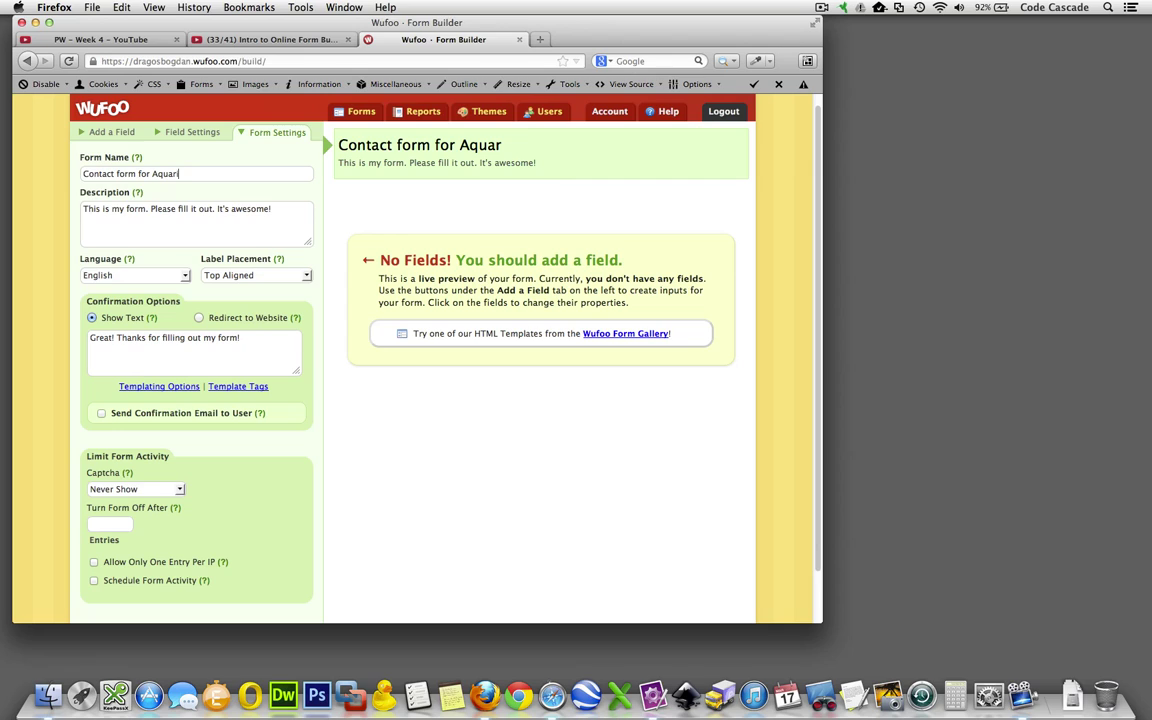
key(BackSpace)
key(BackSpace)
key(BackSpace)
text(um)
key(Tab)
key(super+a)
key(BackSpace)
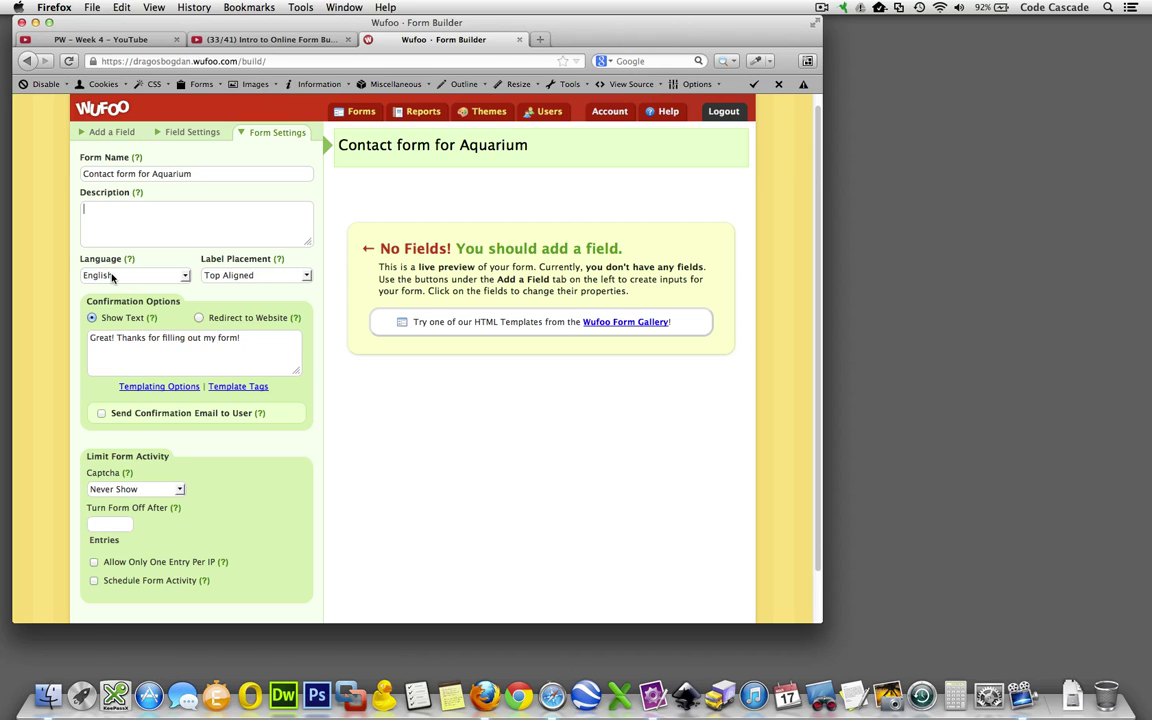
Step: Set Label Placement to Left Aligned after trying Right Aligned, and check its help popup
click(239, 276)
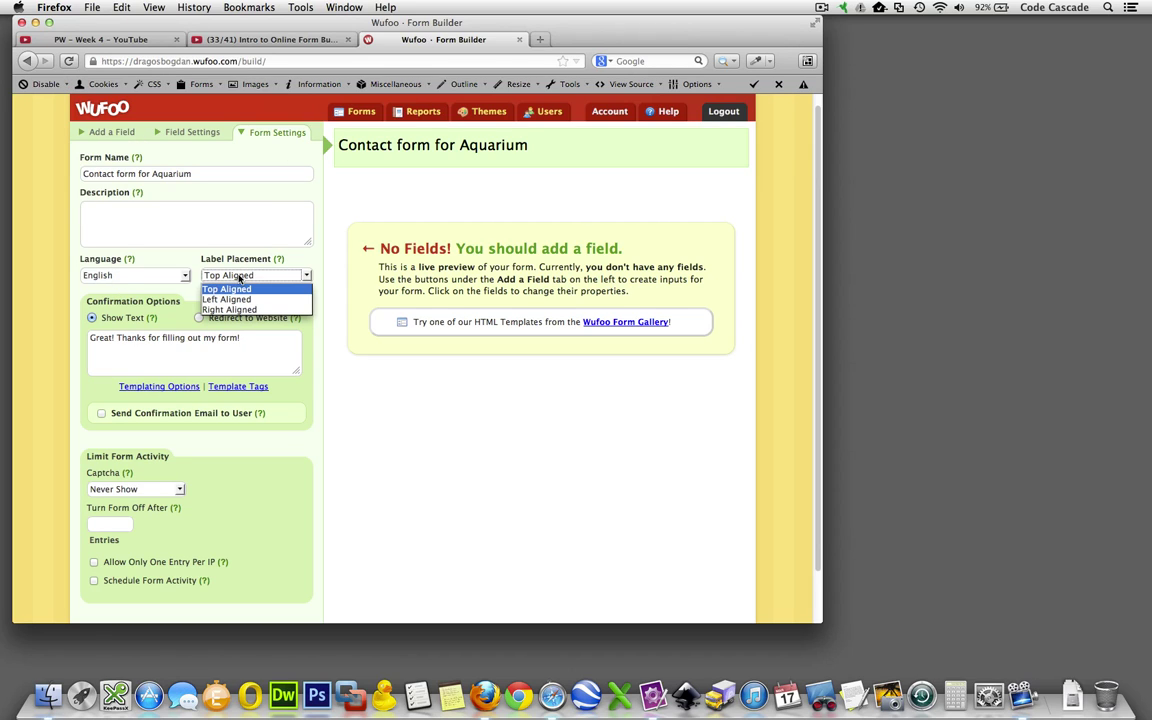
click(233, 299)
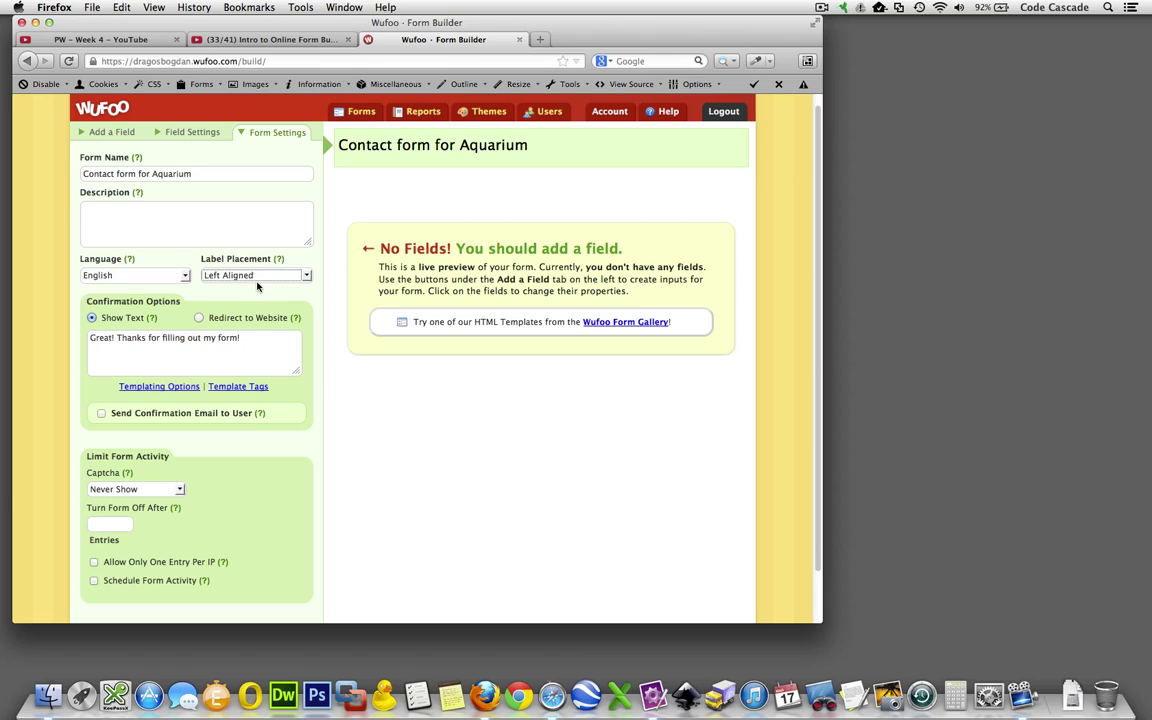
click(236, 275)
click(250, 312)
click(225, 274)
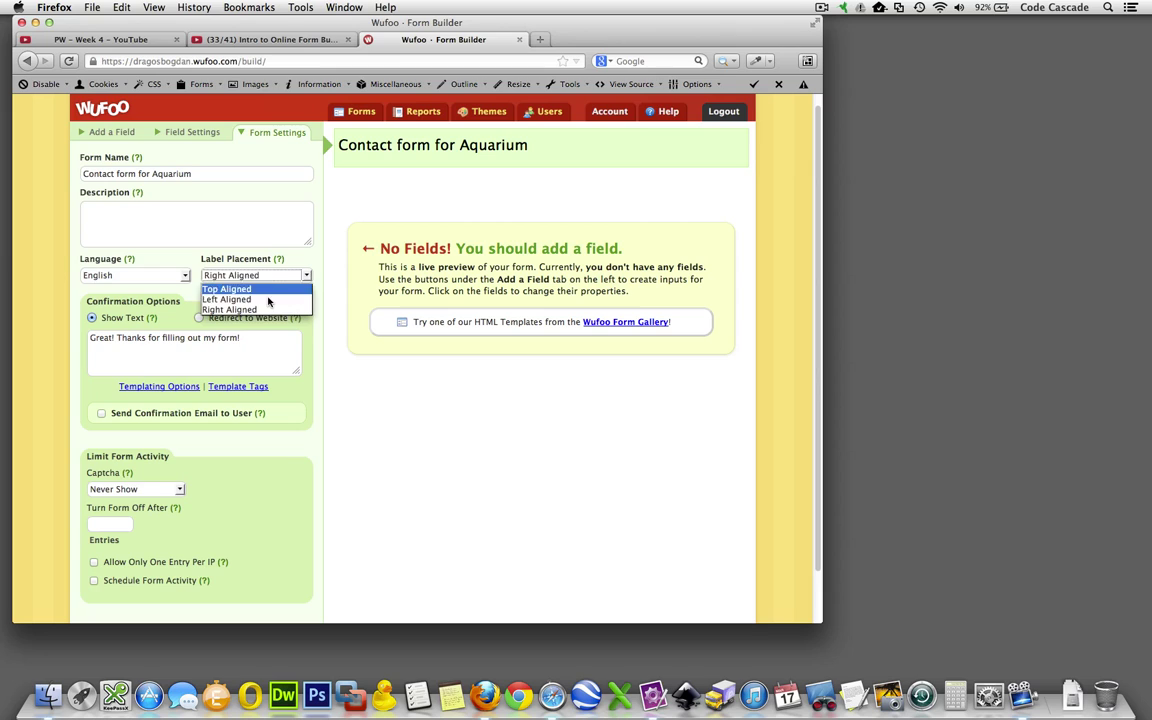
click(240, 299)
click(280, 262)
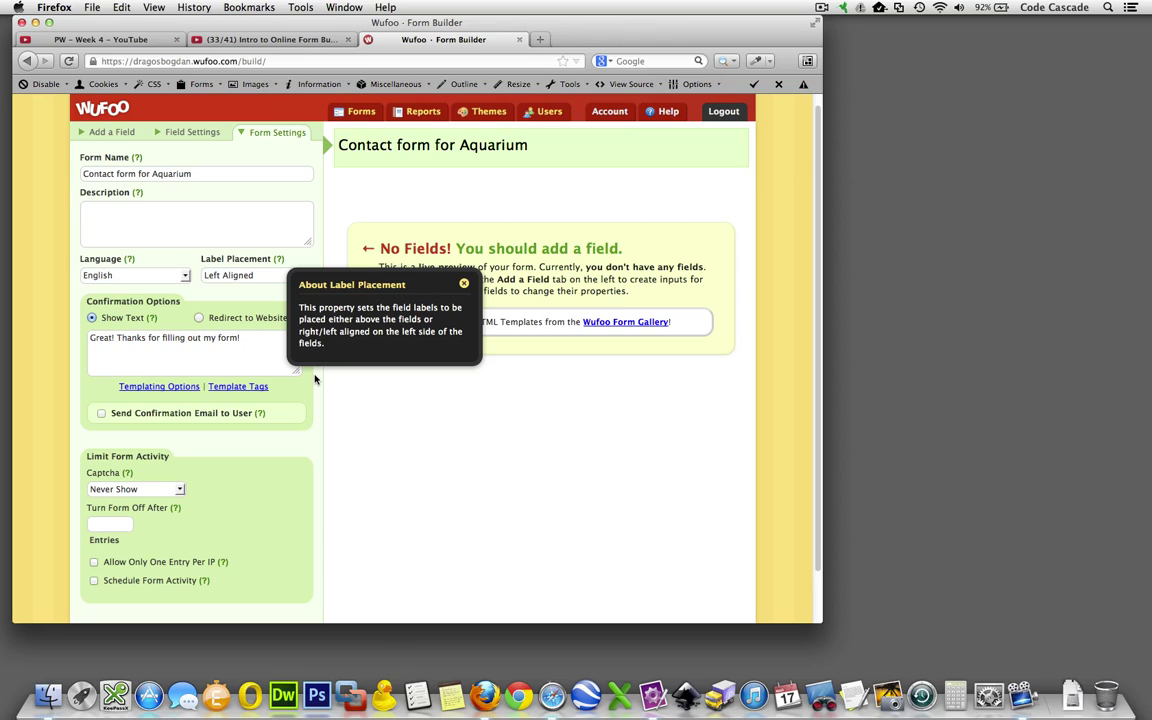
click(464, 285)
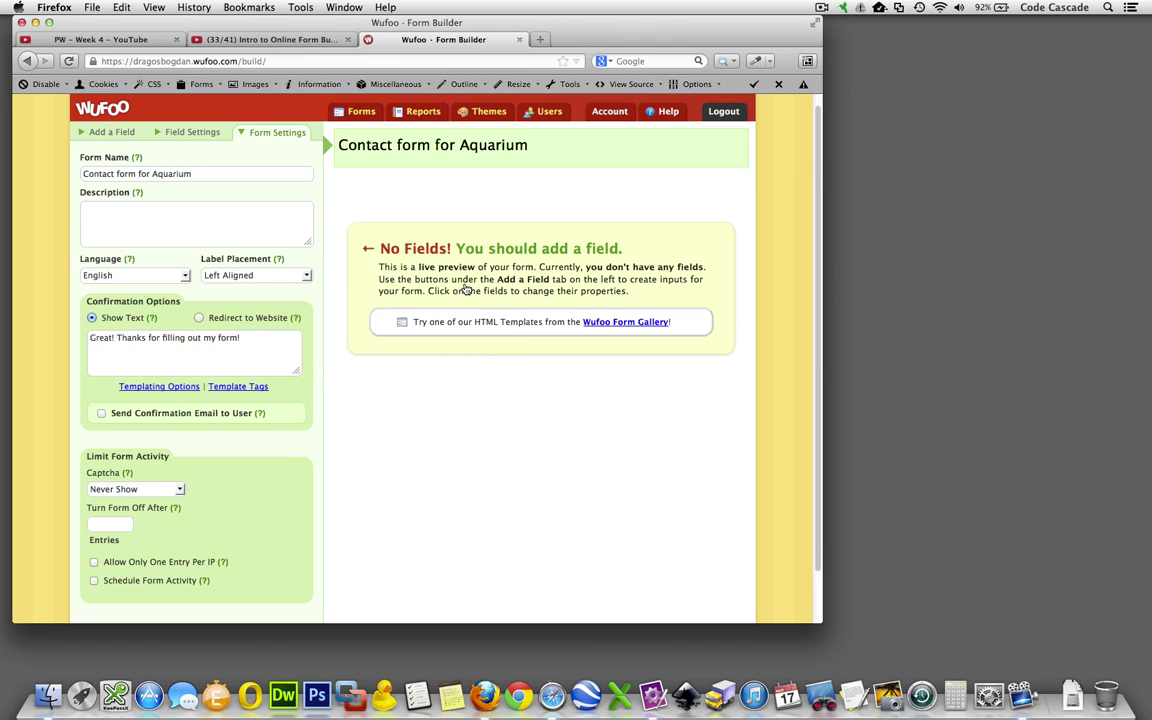
Step: Switch to the Add a Field tab to show the field palette
click(100, 132)
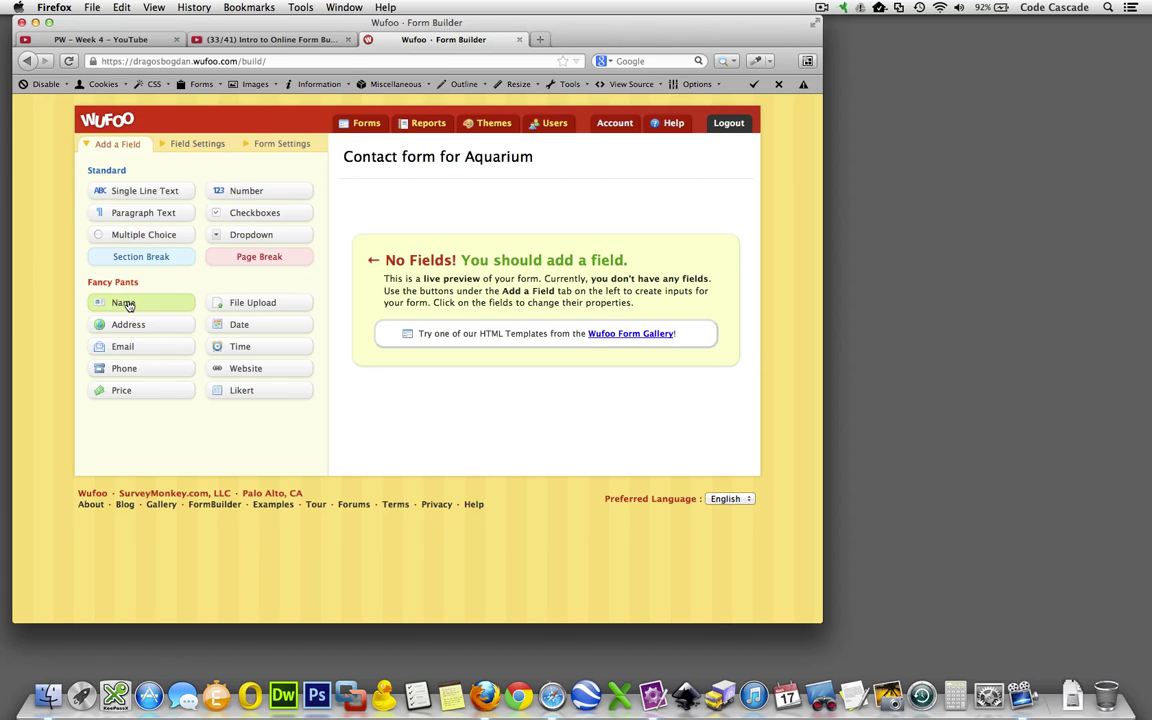
Step: Add Name, Email and Paragraph Text fields to the form, in that order
drag(127, 304, 365, 172)
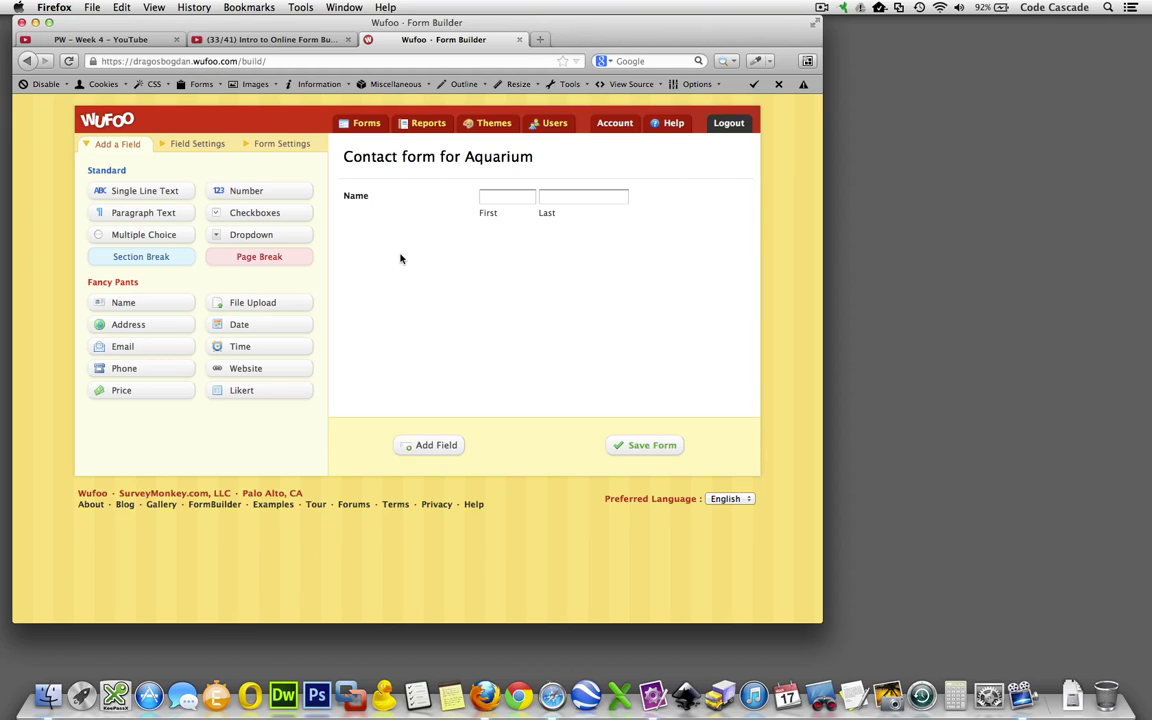
drag(170, 345, 393, 196)
click(403, 198)
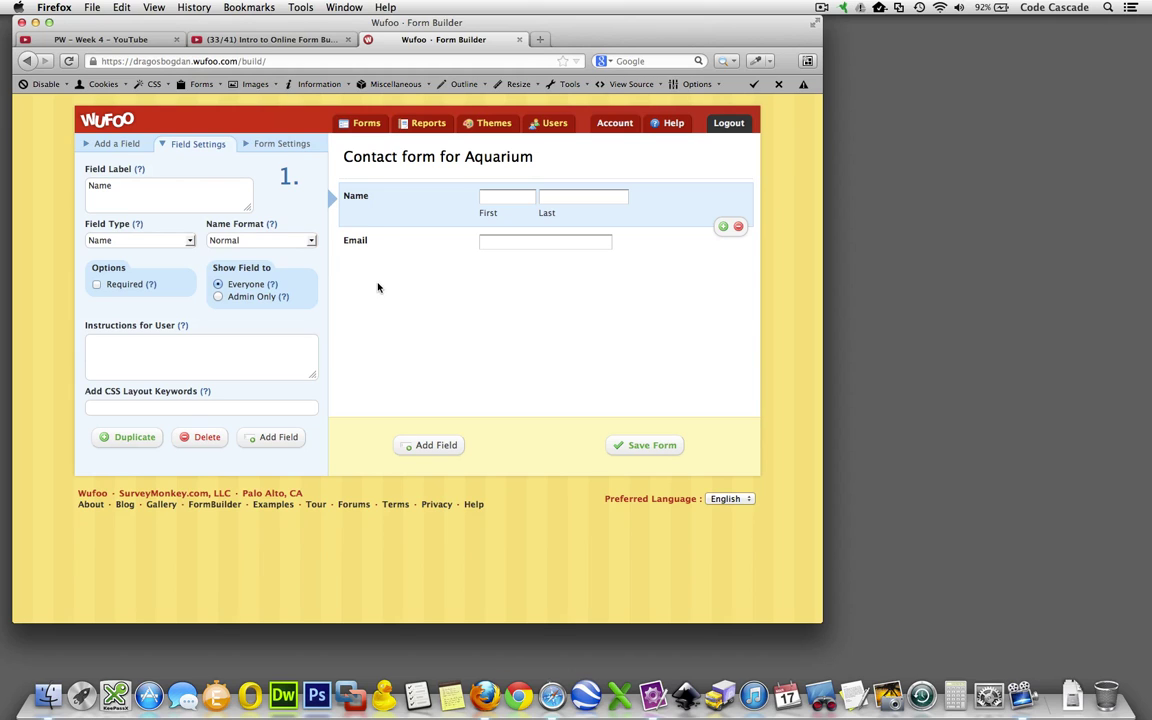
click(113, 142)
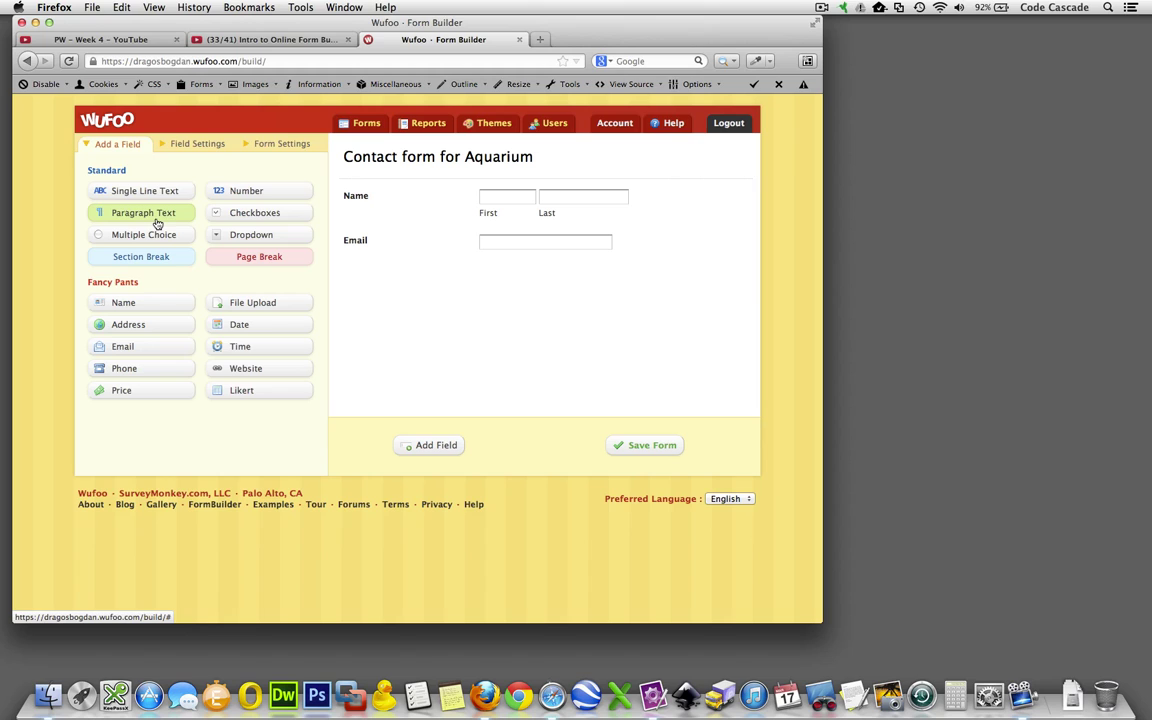
drag(142, 212, 560, 316)
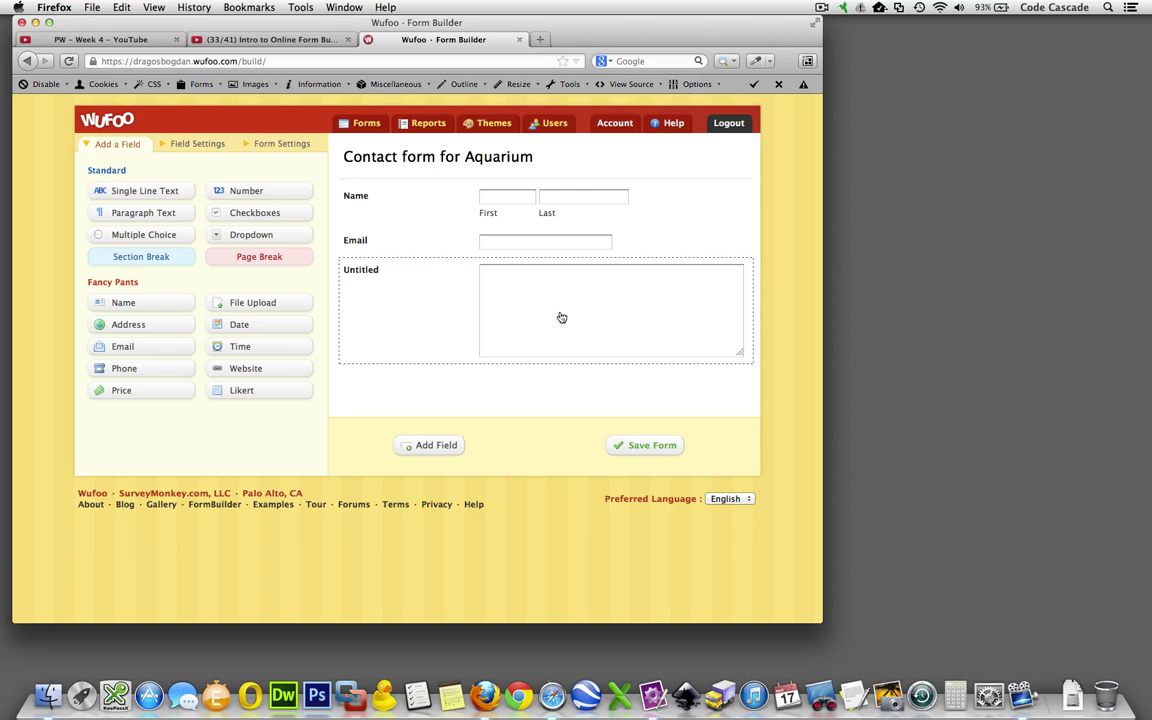
Step: Save the form and choose to continue editing it
click(650, 446)
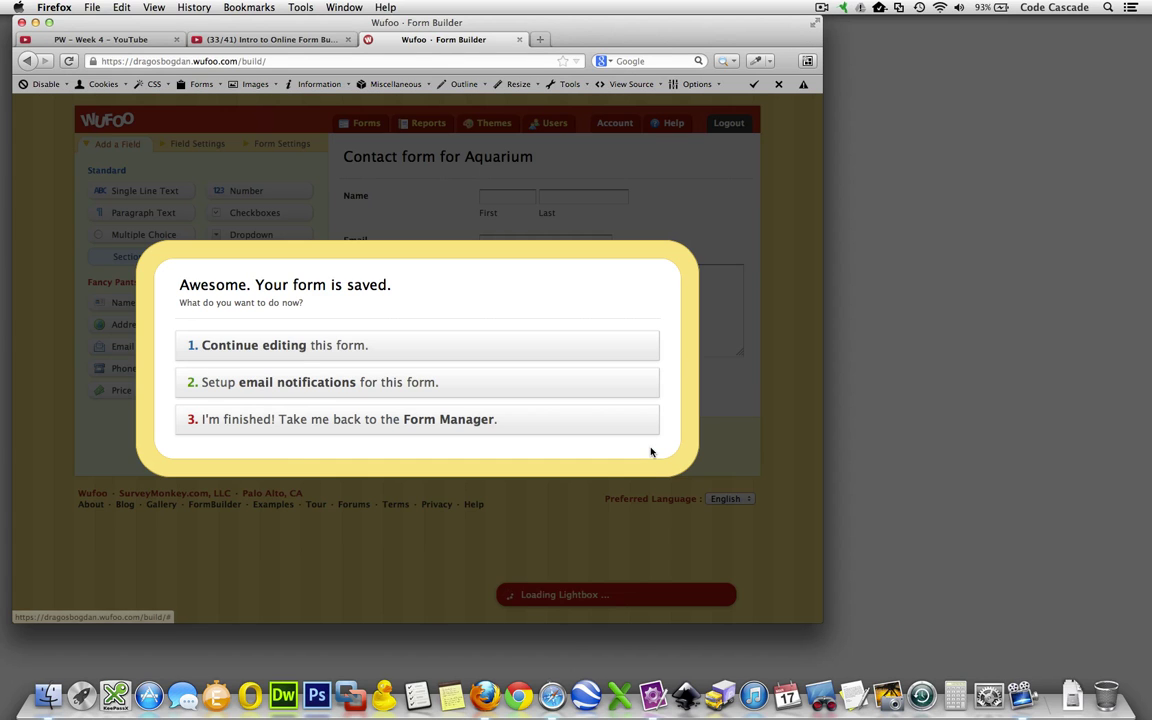
click(348, 346)
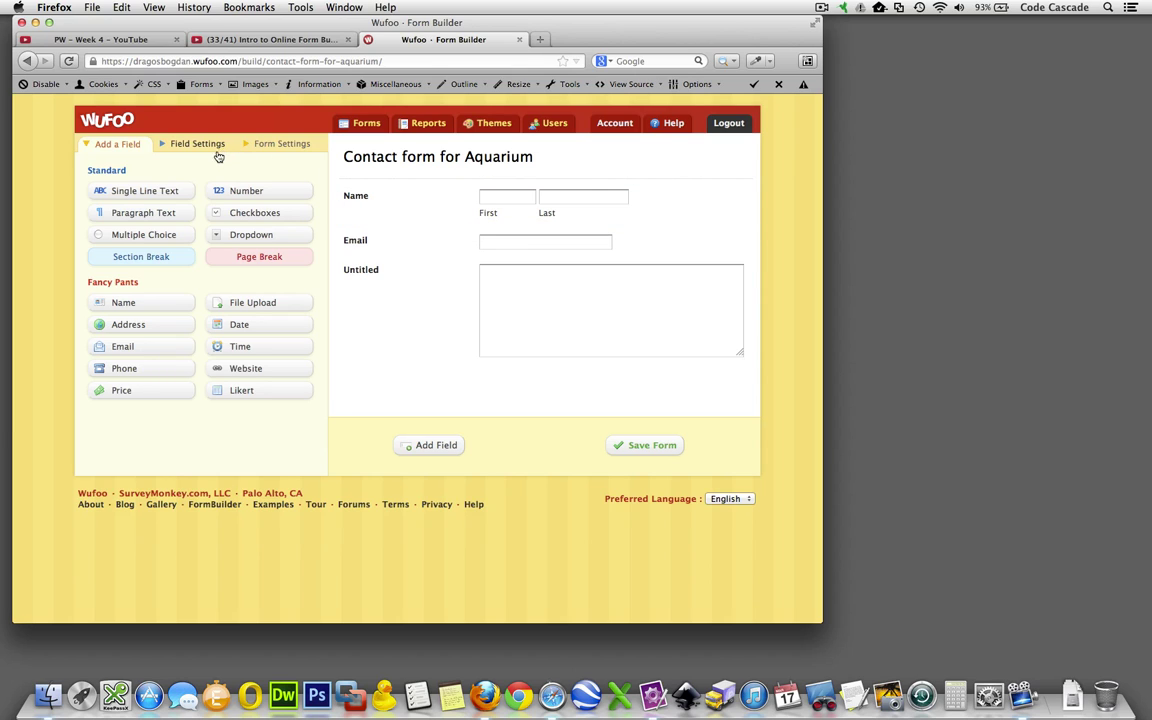
Step: Add a Single Line Text field below Email, then delete it again
click(397, 206)
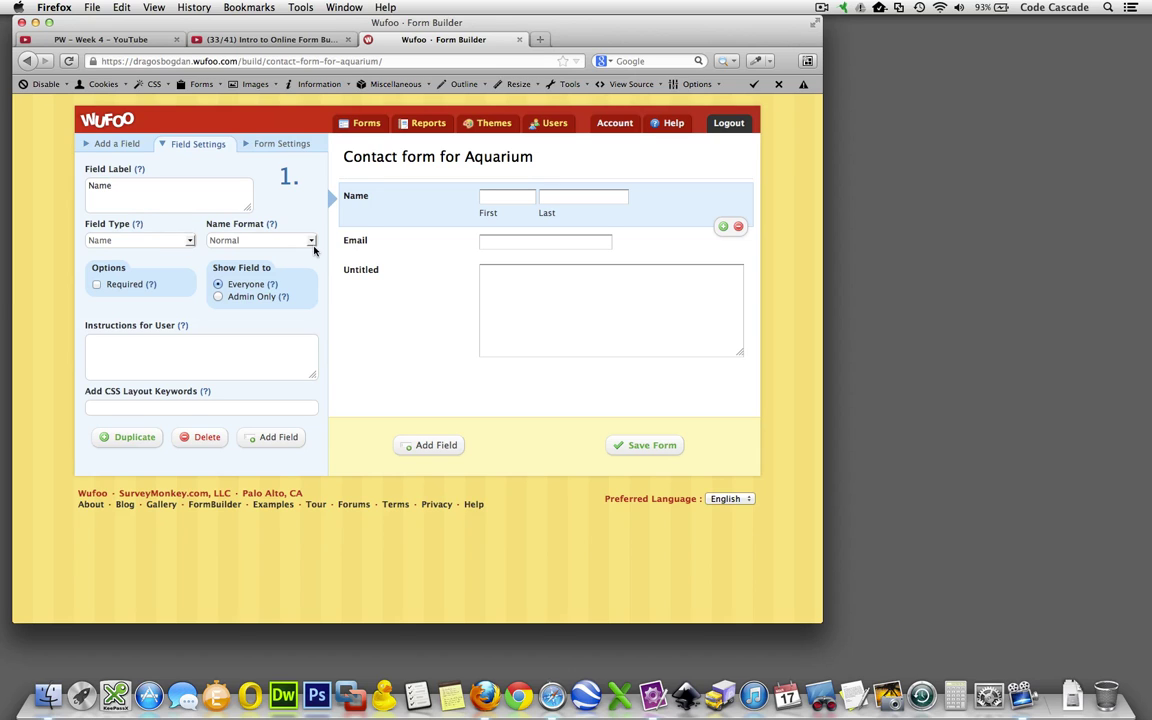
click(117, 144)
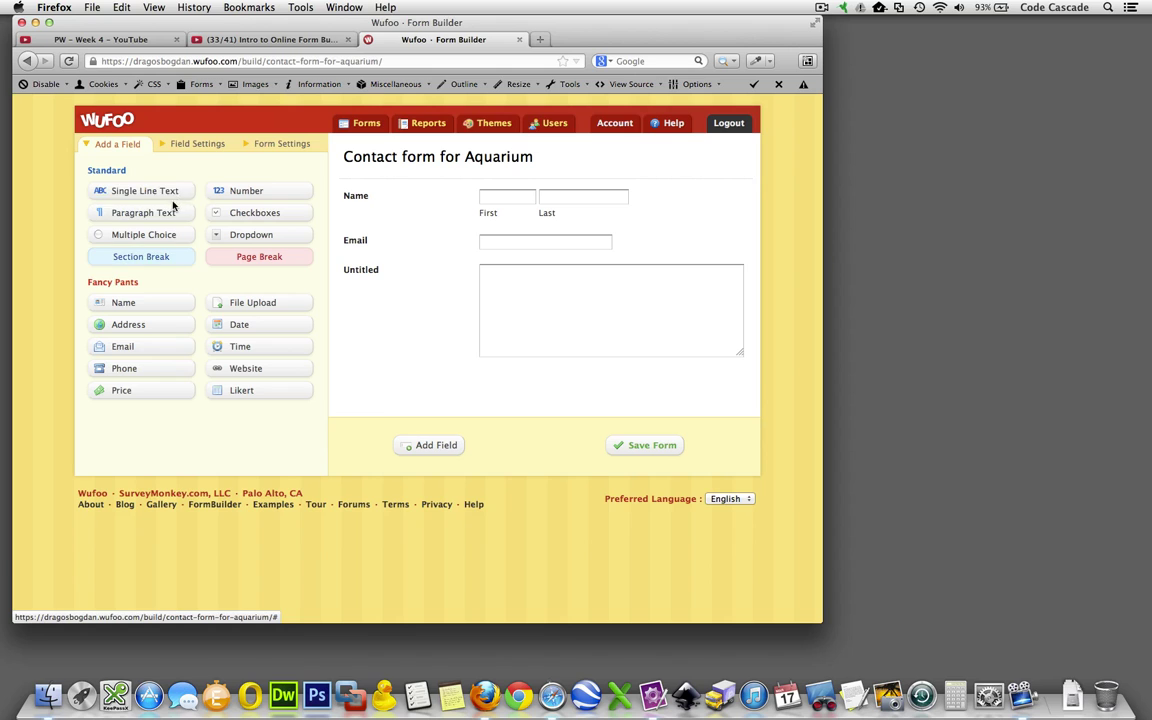
drag(93, 189, 514, 270)
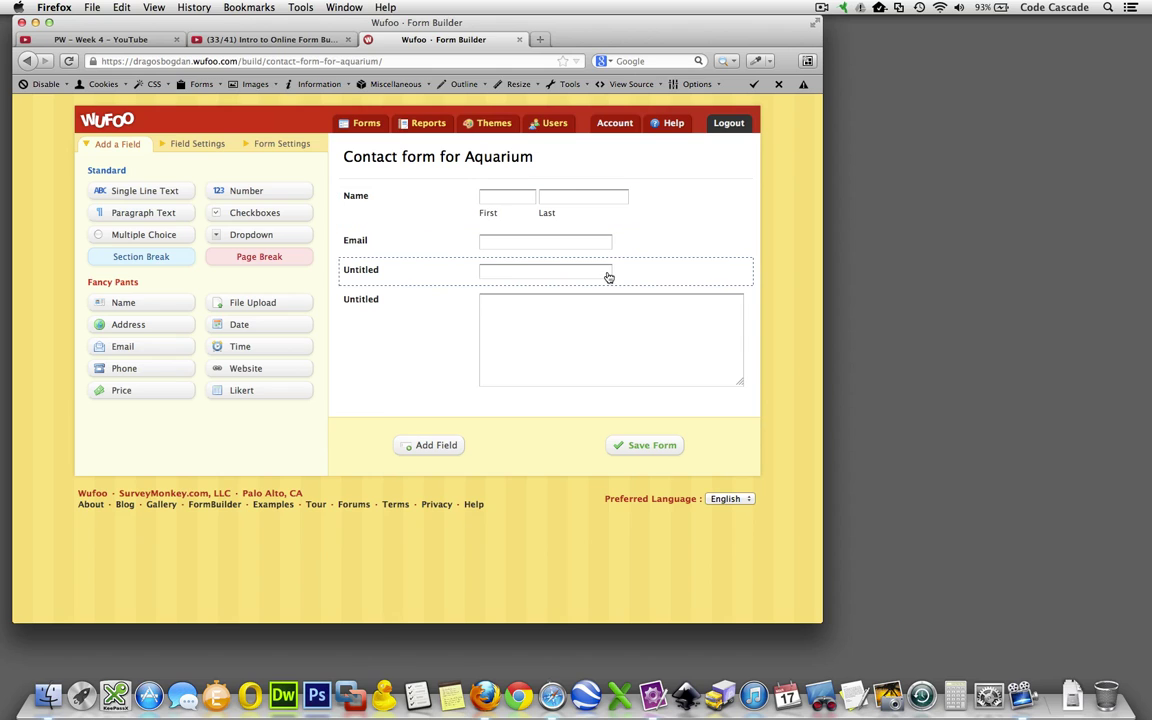
click(465, 269)
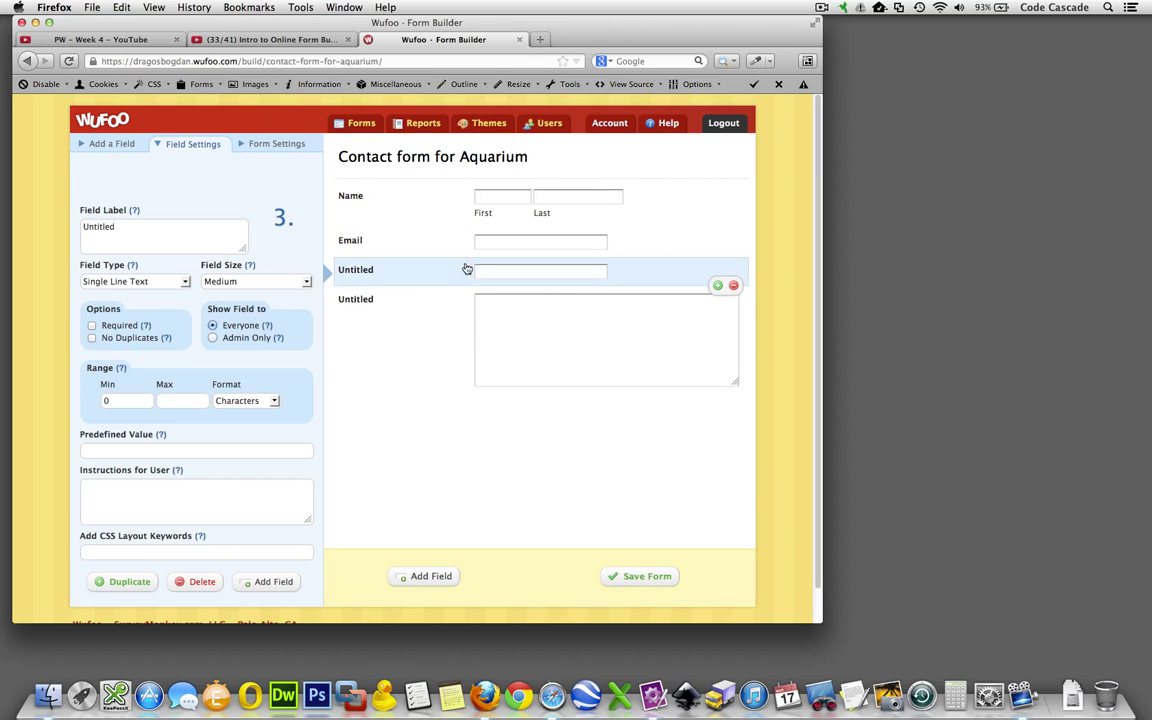
click(733, 285)
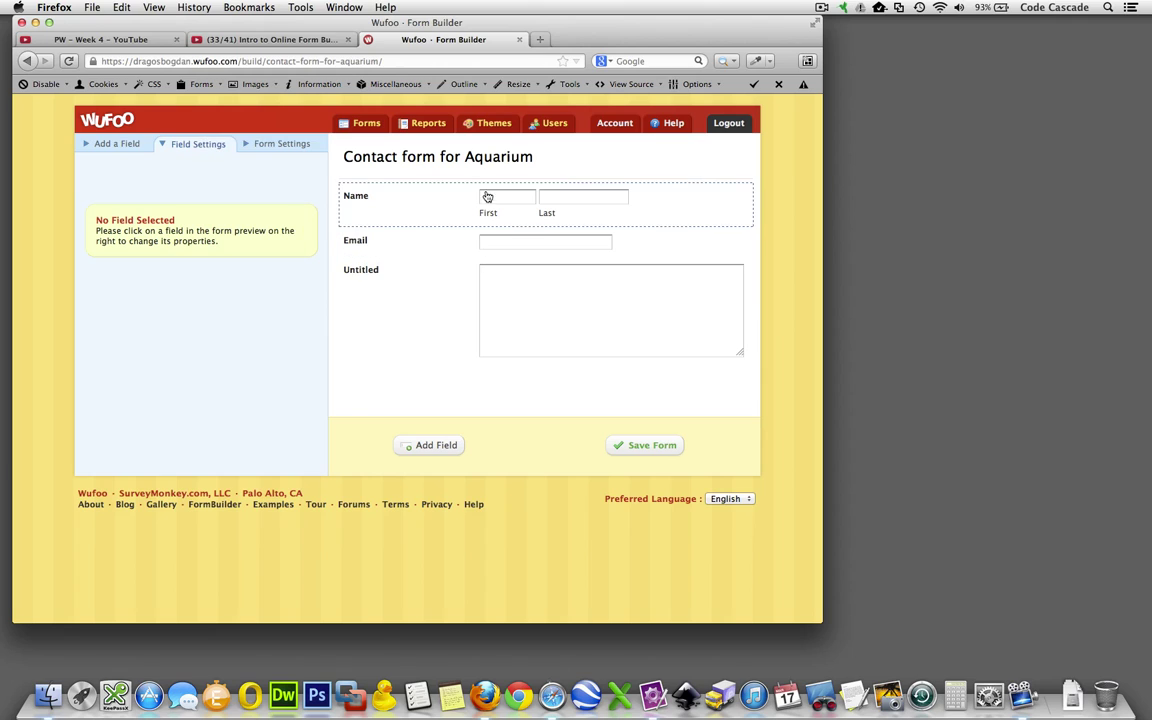
click(378, 182)
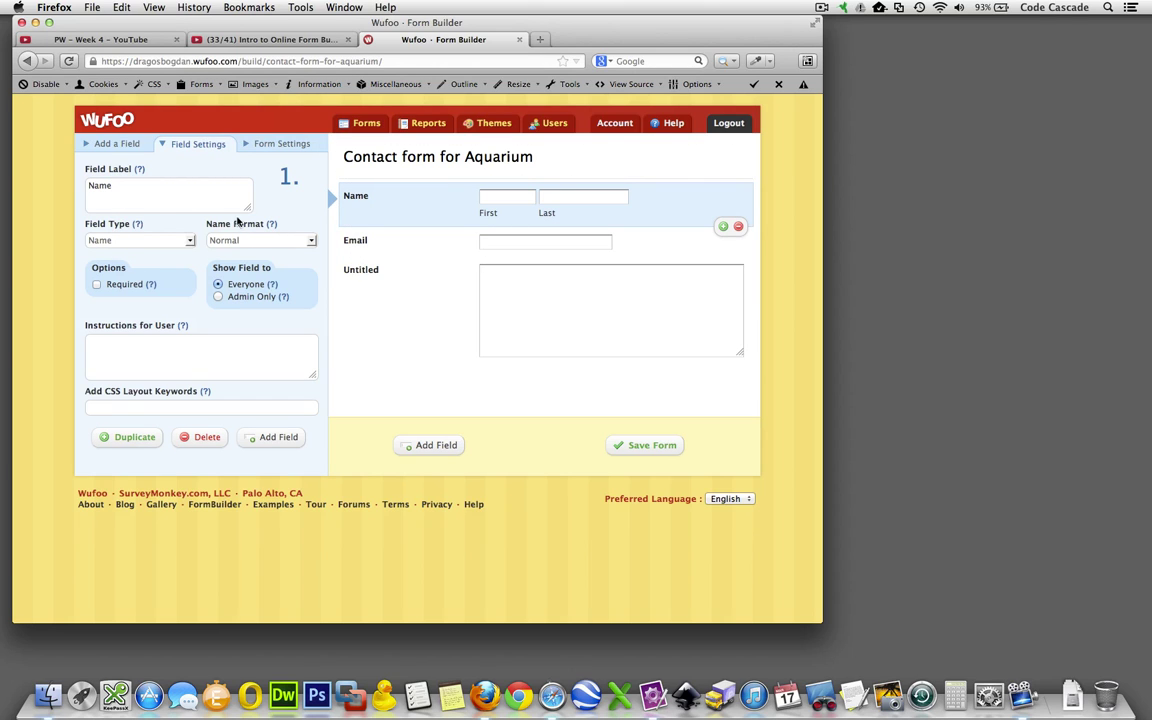
Step: Give the Name field the instruction 'Please introduce yourself to us' and make it required
click(258, 358)
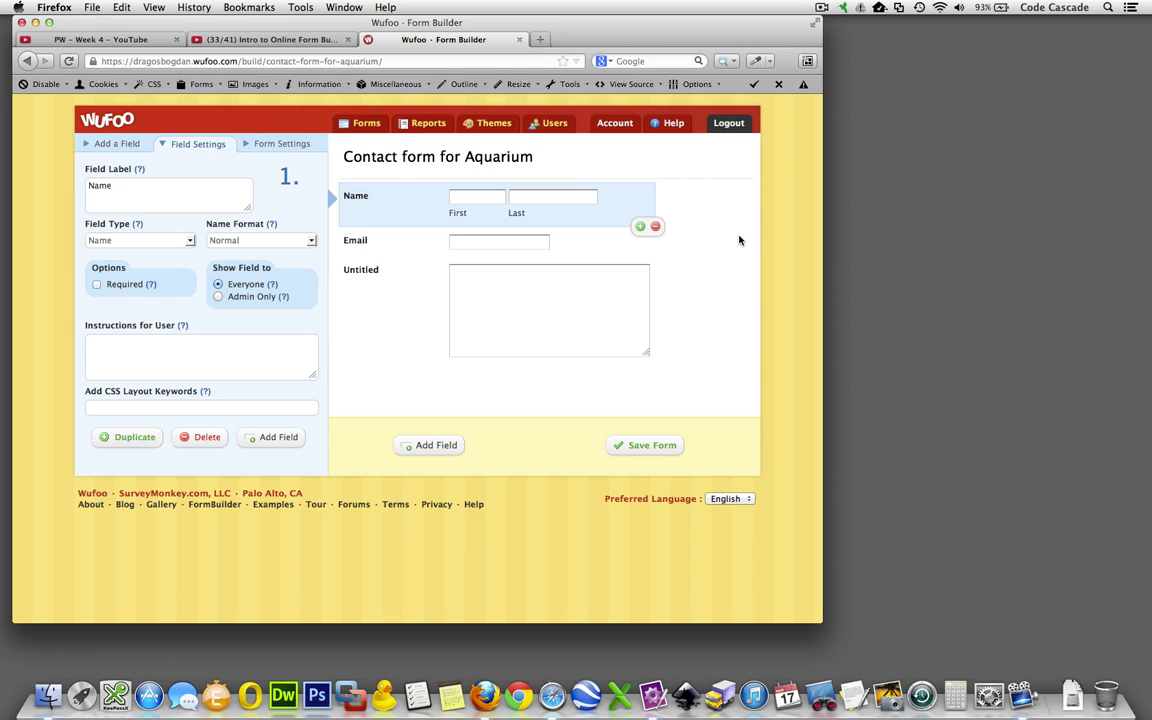
text(Please)
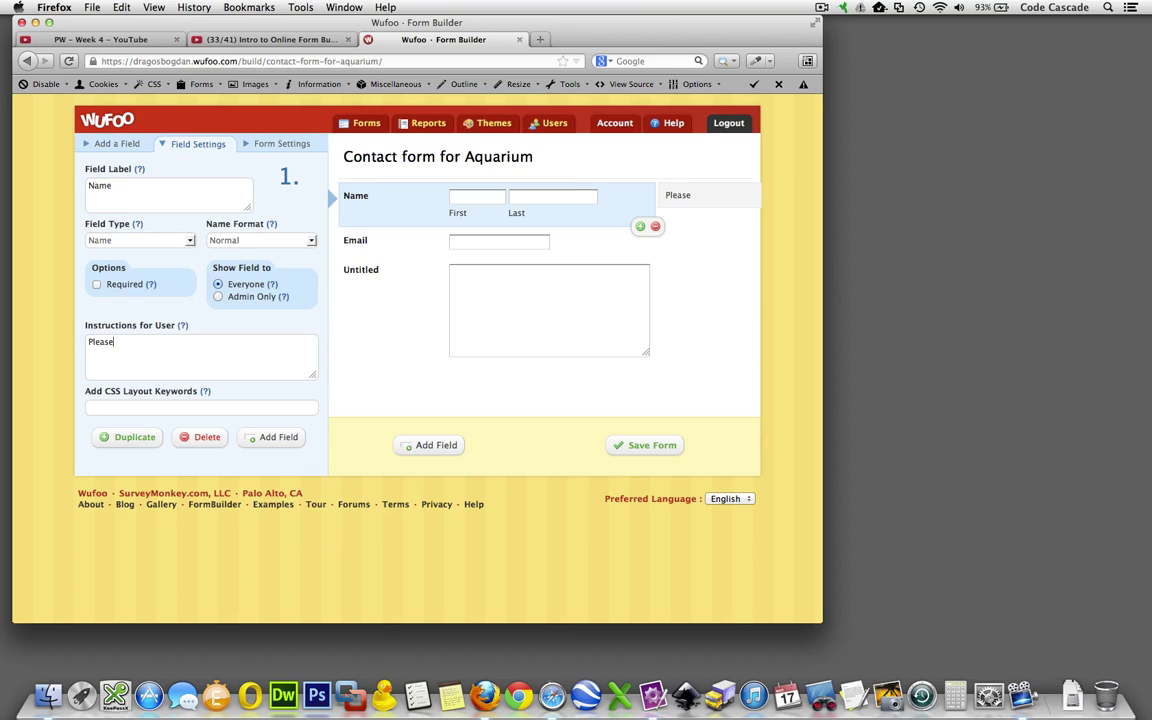
text( introduce yourself to us.)
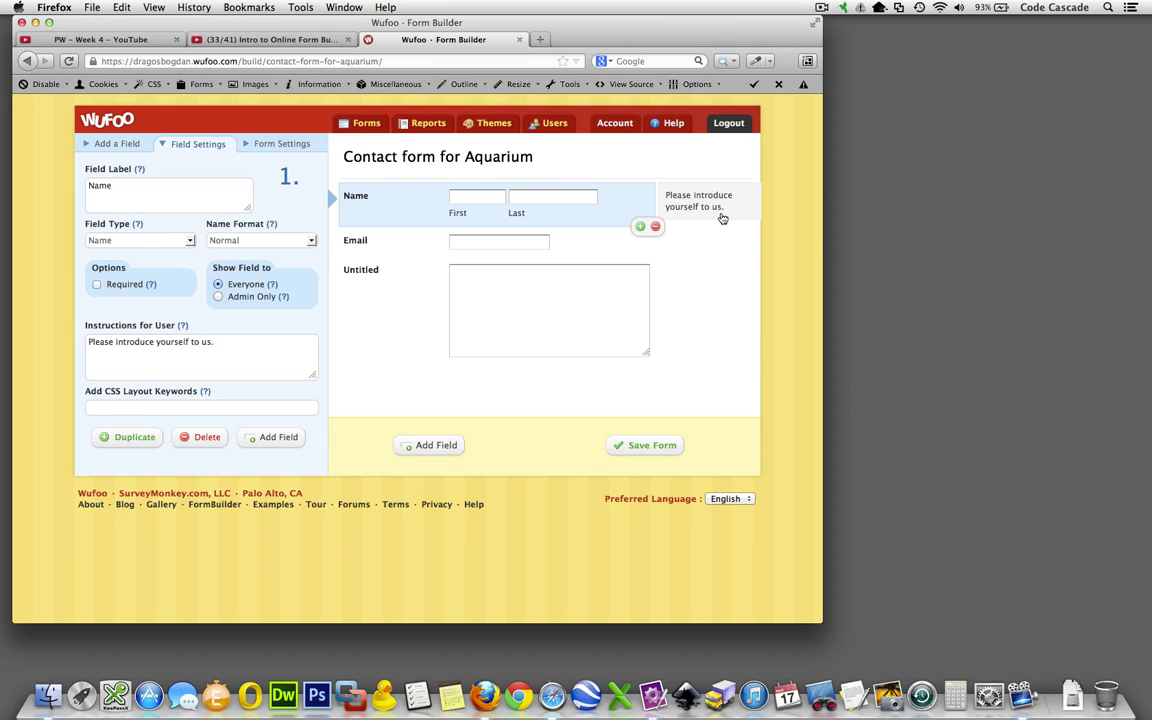
click(97, 285)
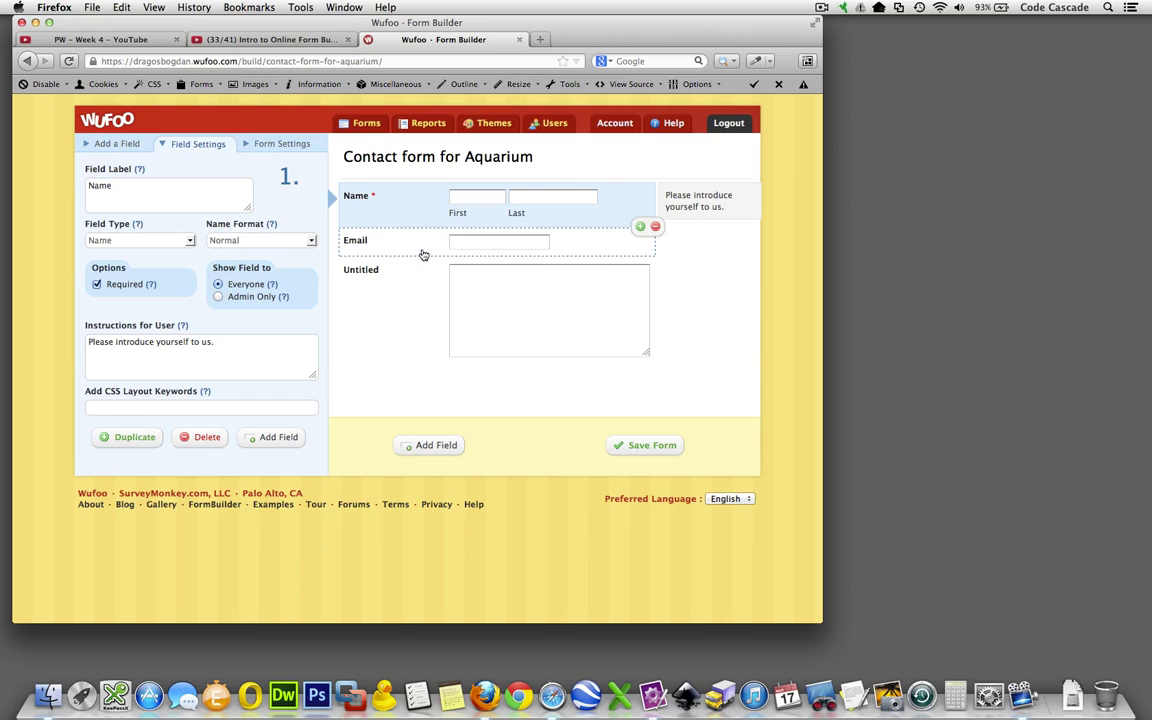
click(410, 252)
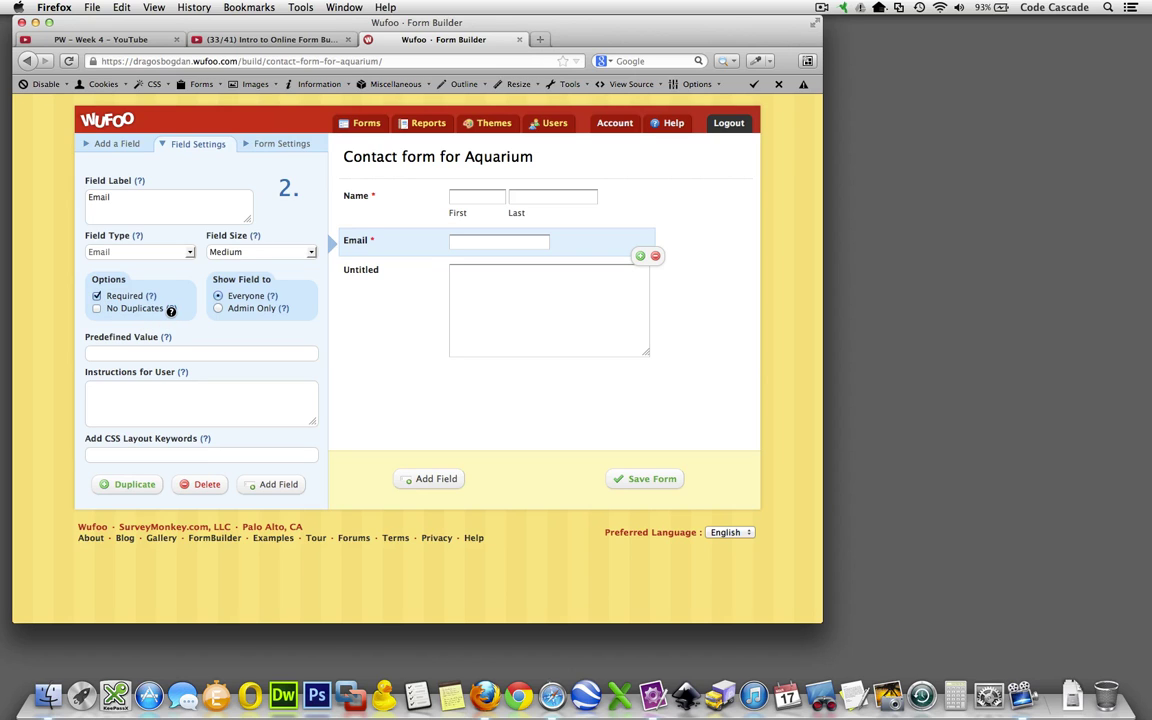
Step: Review the No Duplicates help, then set the Email field size to Large
click(171, 310)
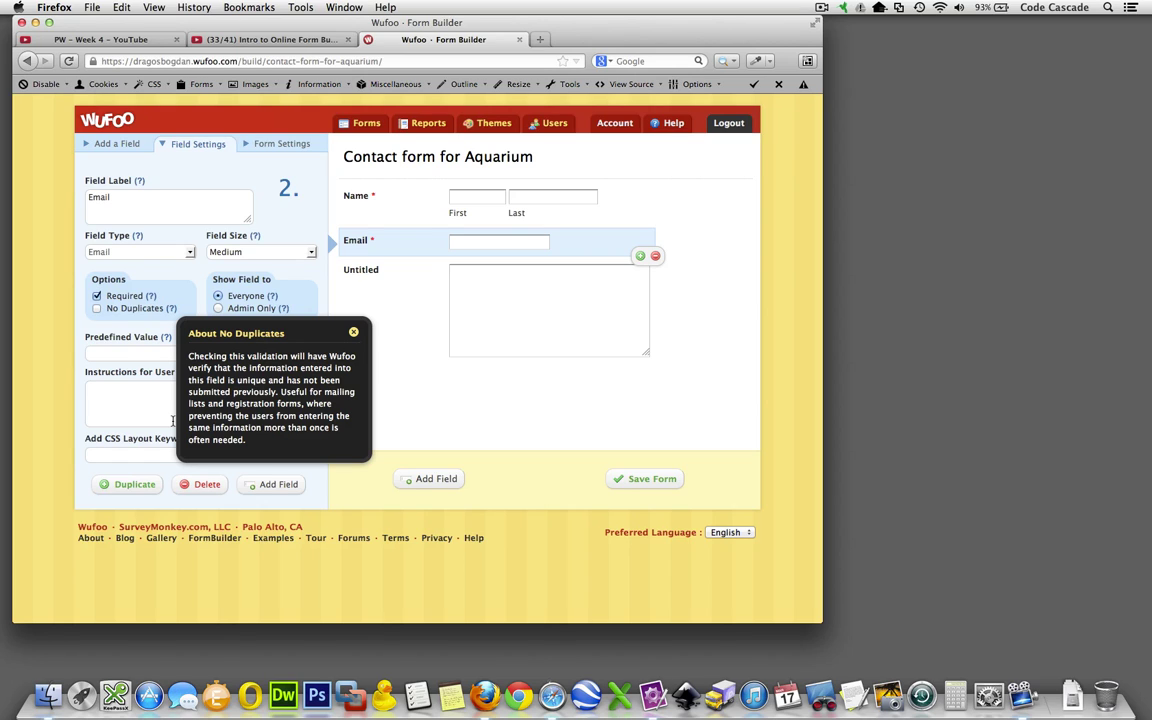
click(354, 333)
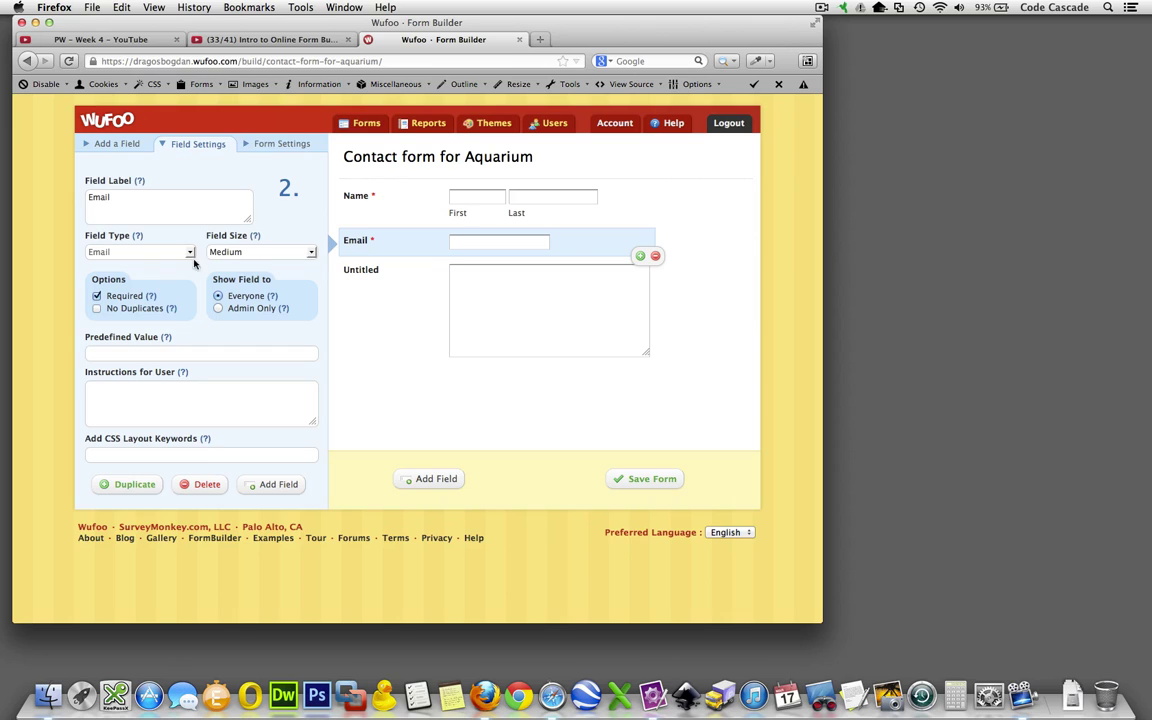
click(311, 252)
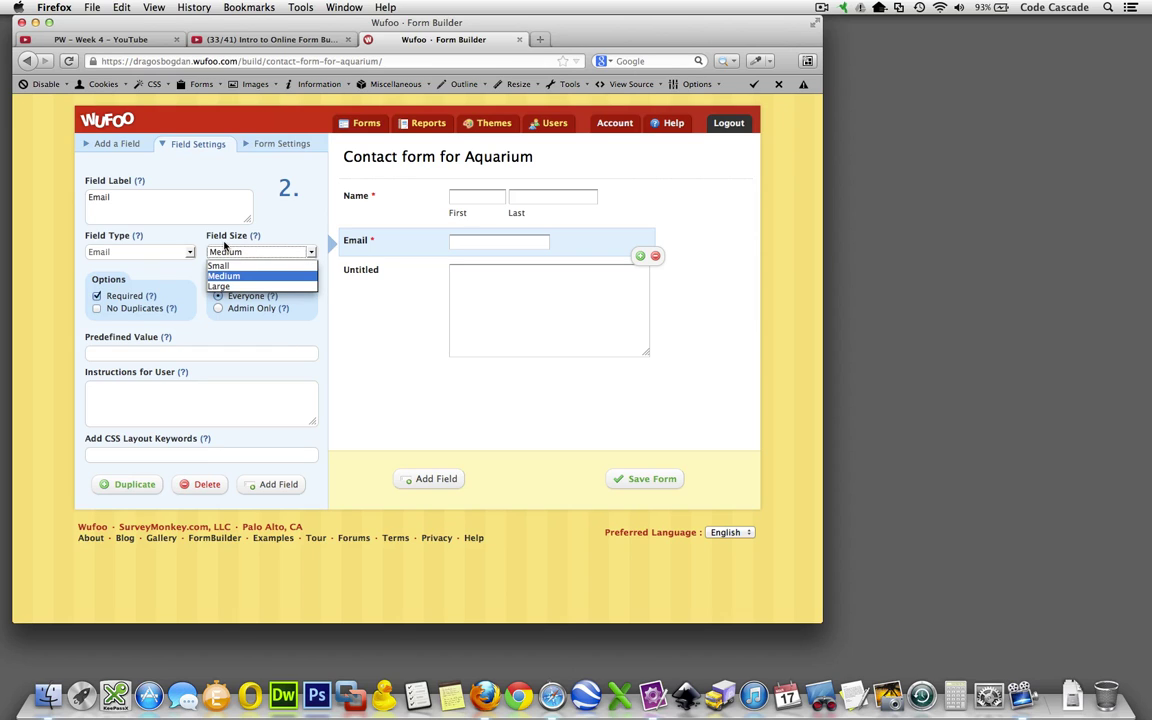
click(294, 287)
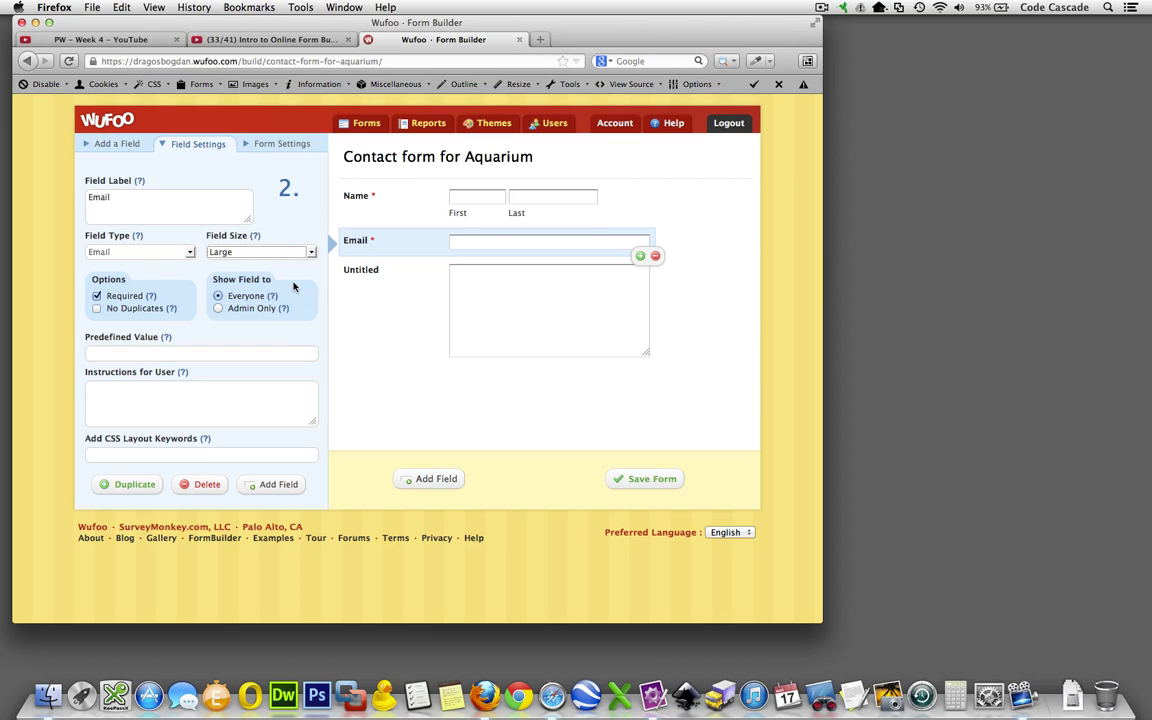
click(312, 253)
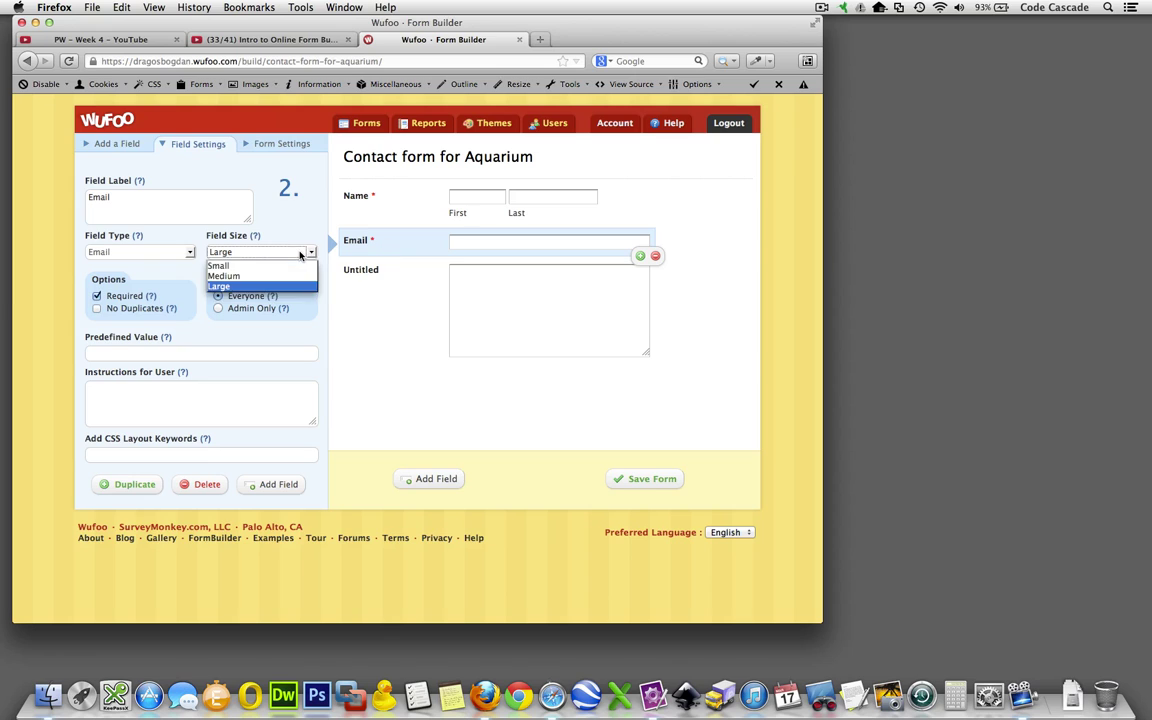
click(265, 262)
click(268, 252)
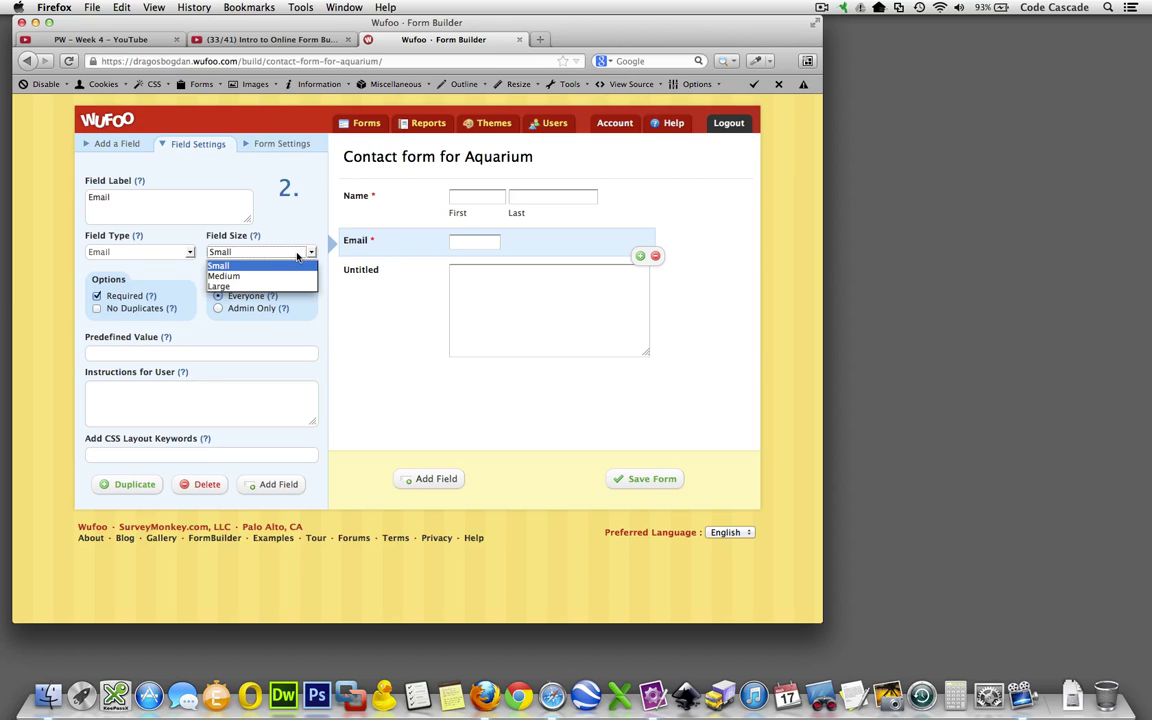
click(296, 282)
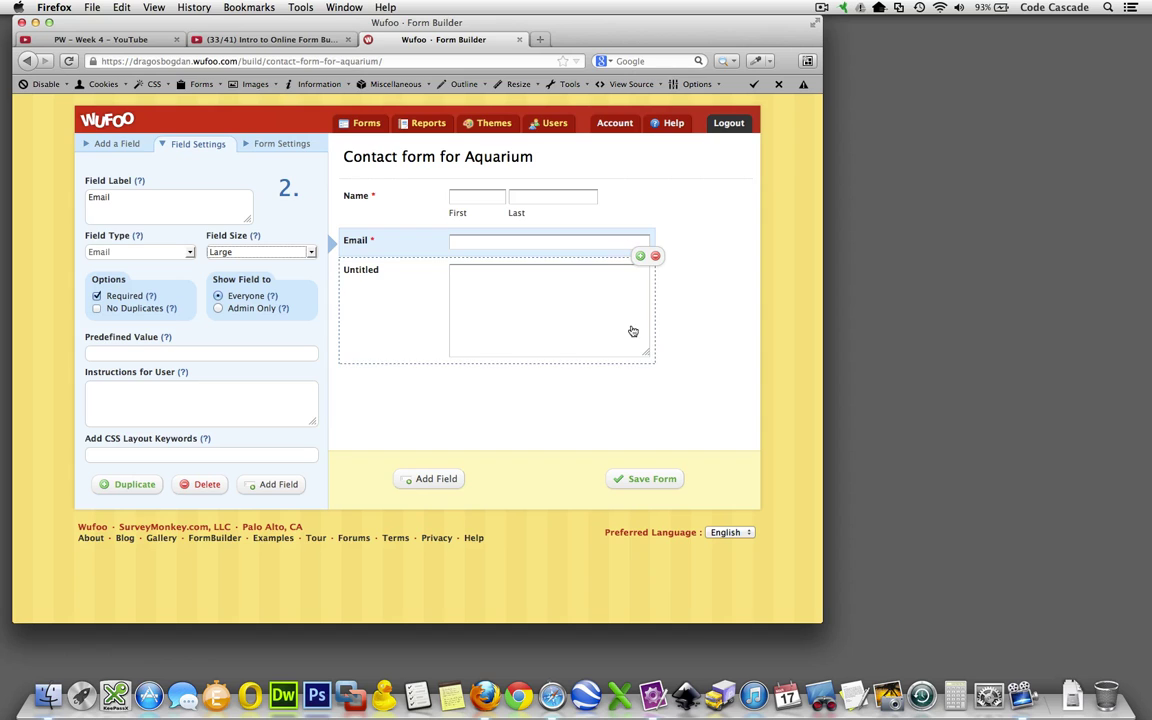
click(586, 337)
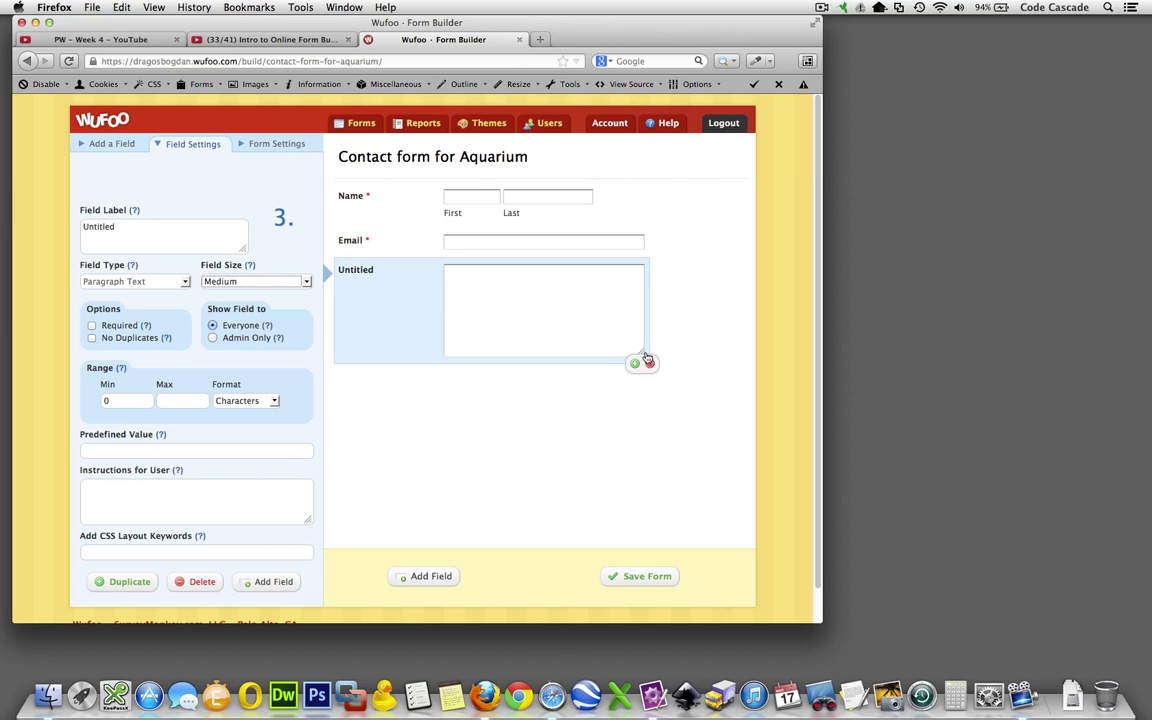
mouse_move(641, 353)
mouse_down()
mouse_move(717, 368)
mouse_move(645, 316)
mouse_move(645, 374)
mouse_up()
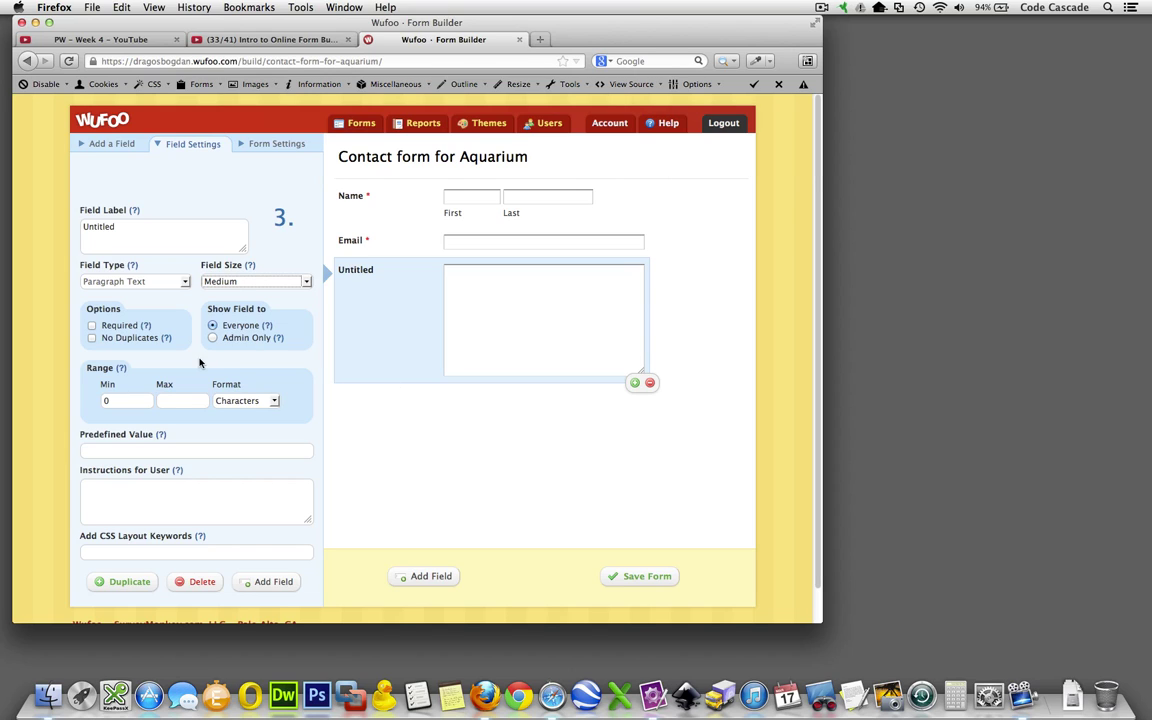
click(372, 244)
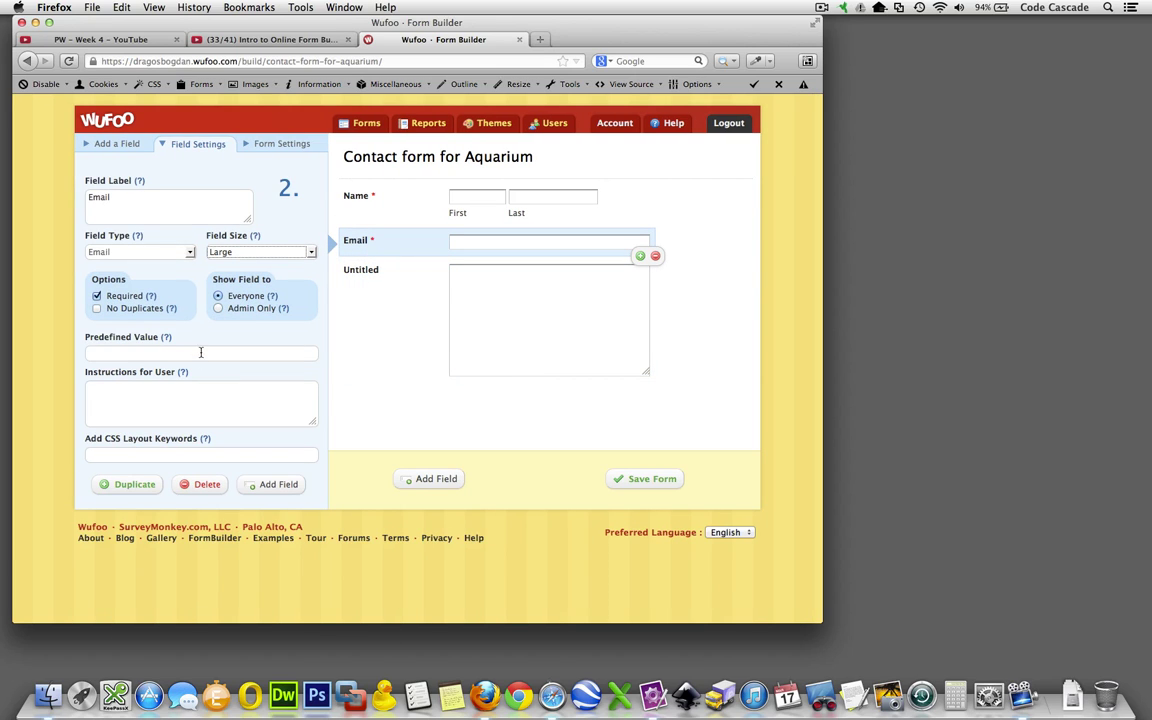
Step: Enter the Email instruction 'We promise NOT to SPAM you... unless you come over for breakfast.'
click(165, 414)
text(Pl)
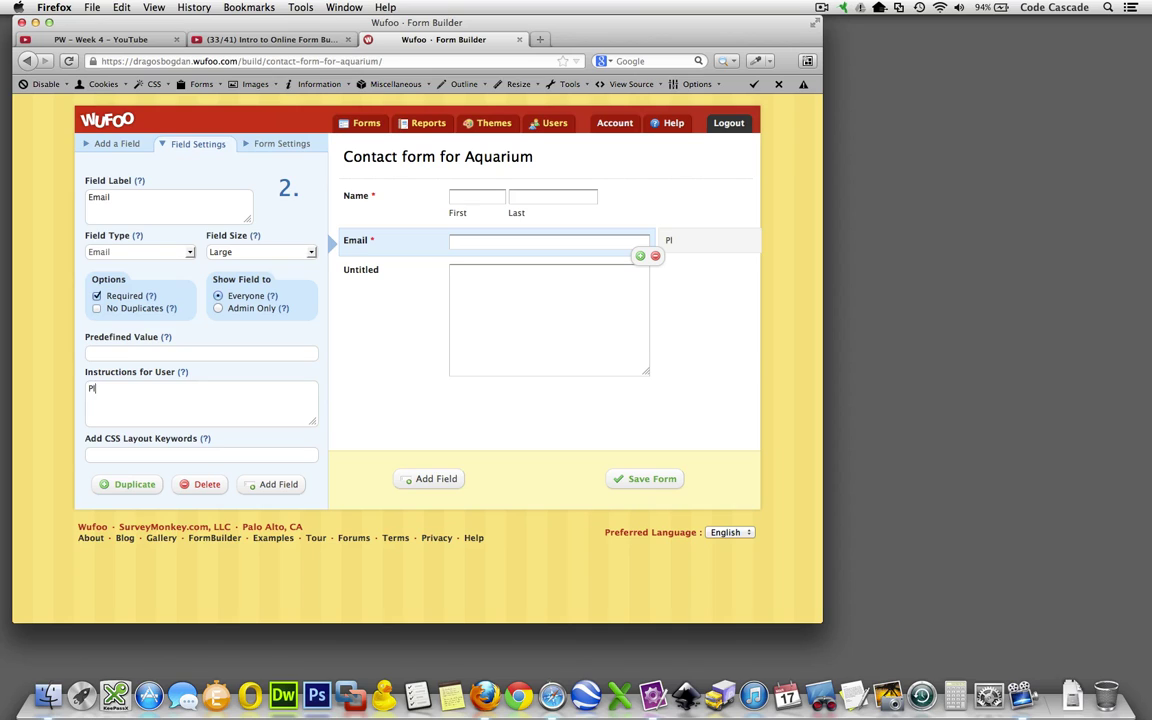
key(BackSpace)
key(BackSpace)
text(We)
text(prob)
text(mi)
text(se NOT)
text( to SPAM you)
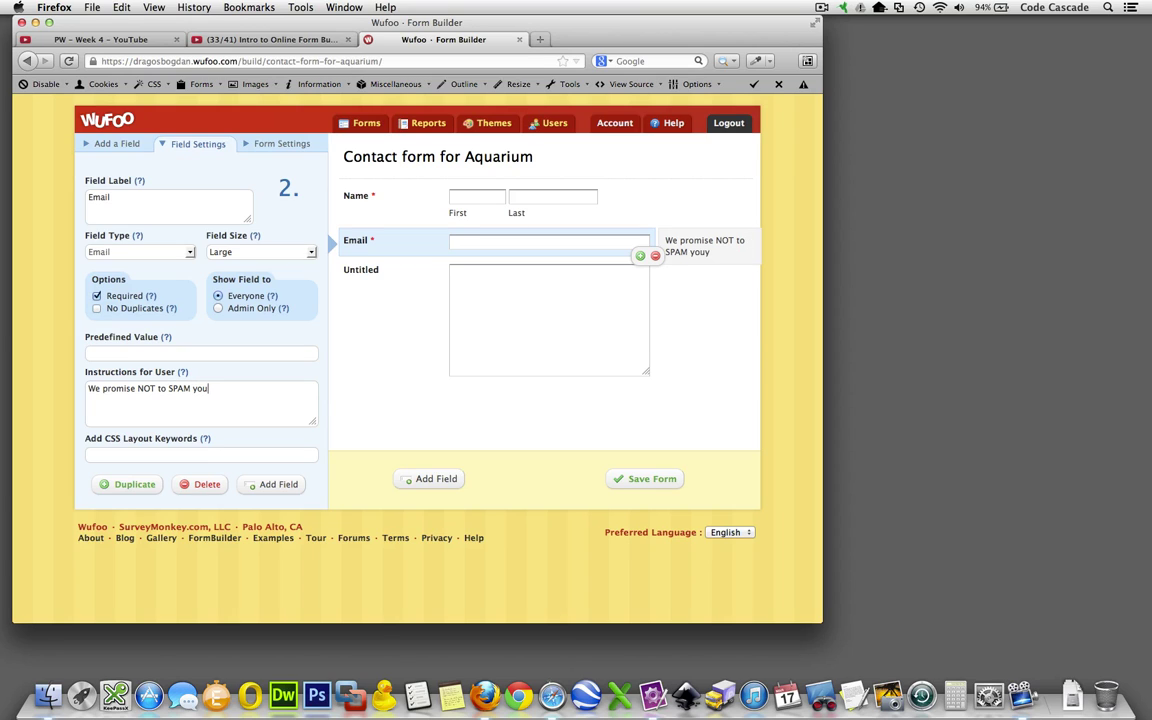
text(y.. unless you come )
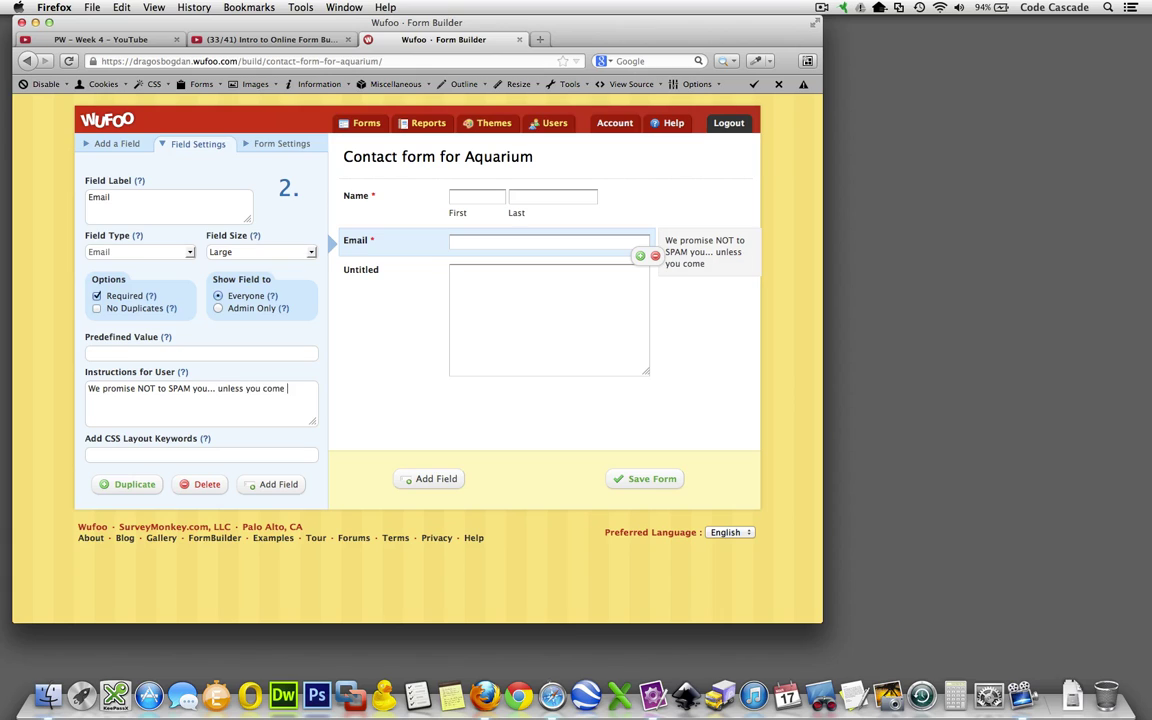
text(over for breakfast.)
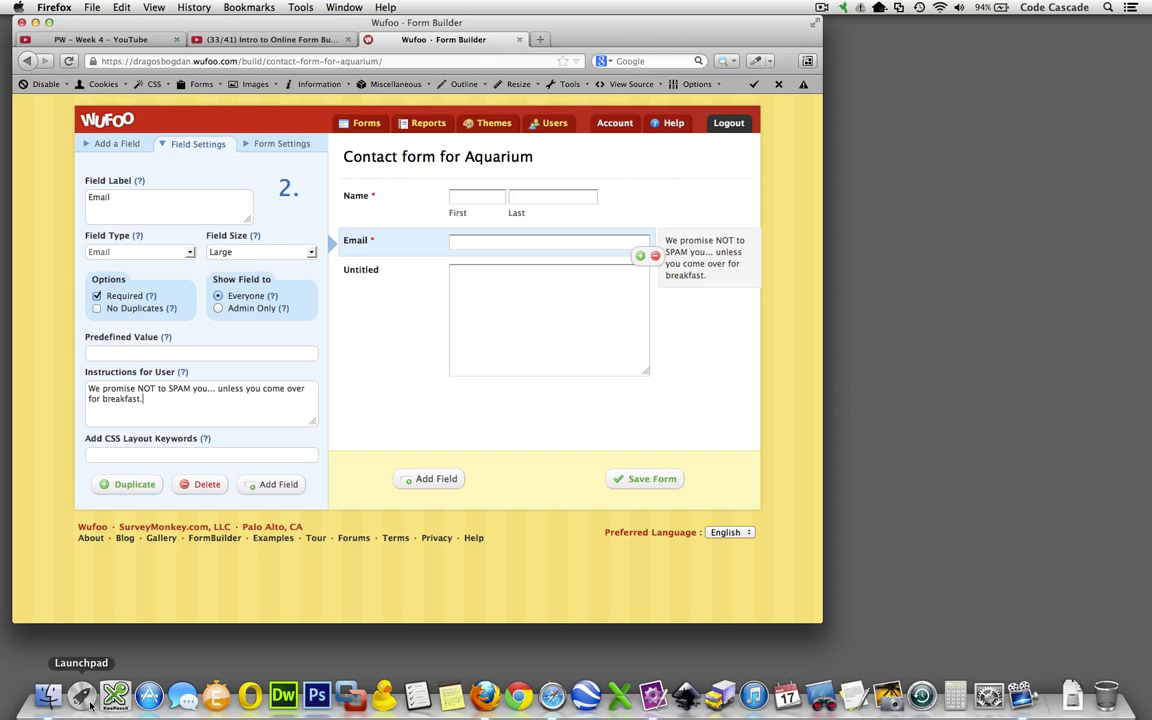
Step: Save the form and keep editing it
click(675, 485)
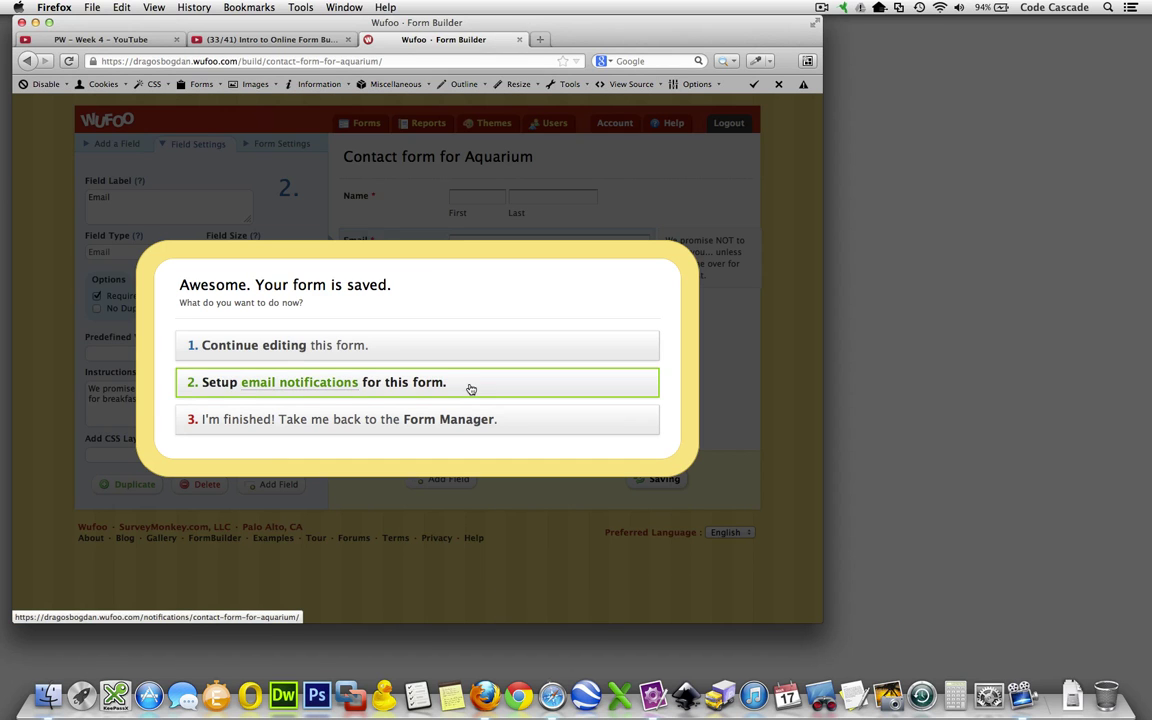
click(391, 355)
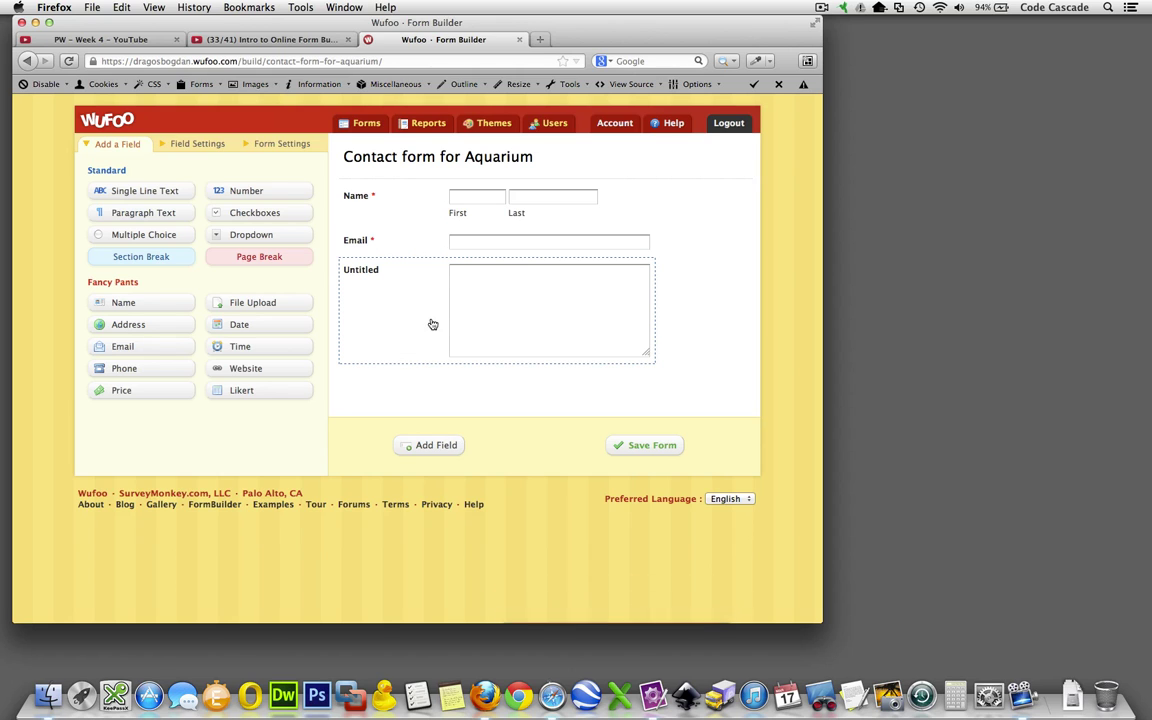
click(411, 249)
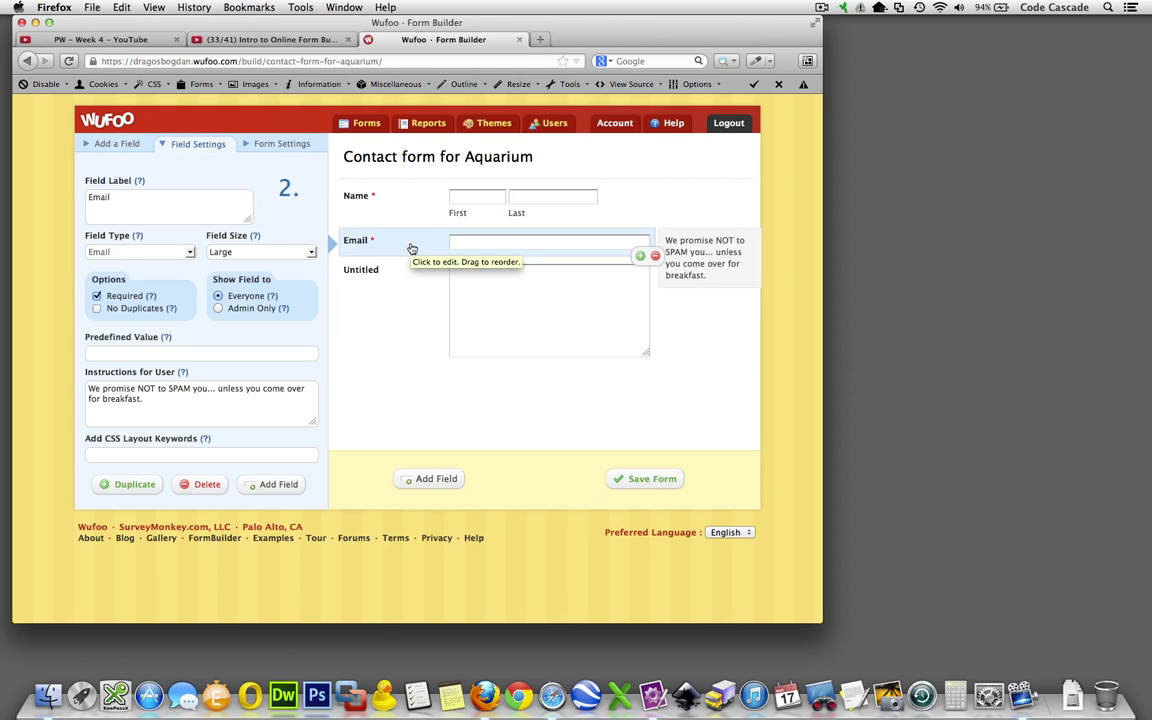
Step: Rename the Untitled paragraph field's label to 'Comments'
click(431, 328)
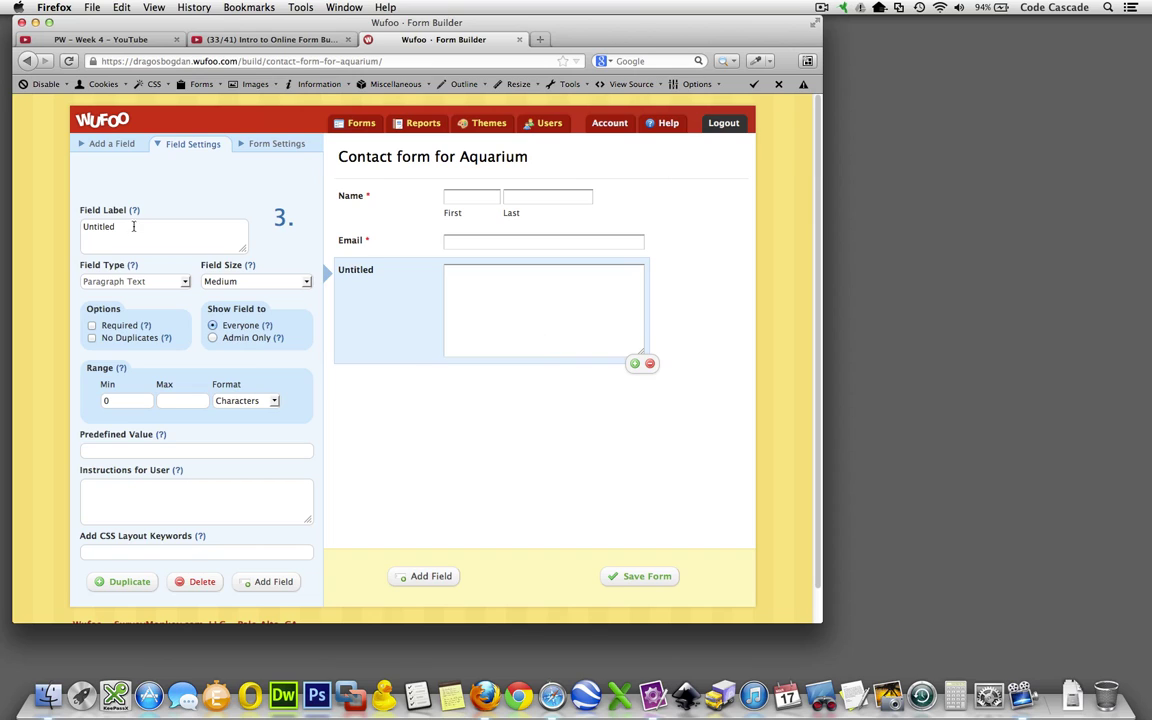
drag(116, 226, 57, 222)
text(Comments)
scroll(298, 335, down, 2)
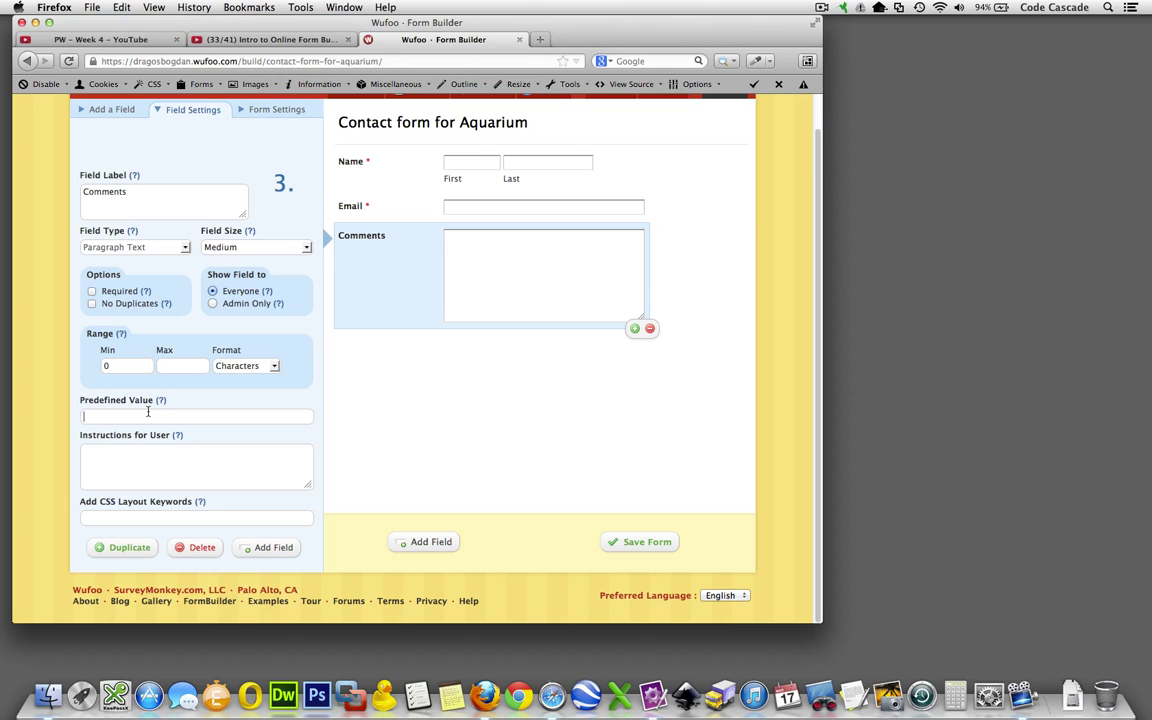
Step: Give the Comments field the instruction 'Please contact me with promo offers.' and save the form
click(401, 211)
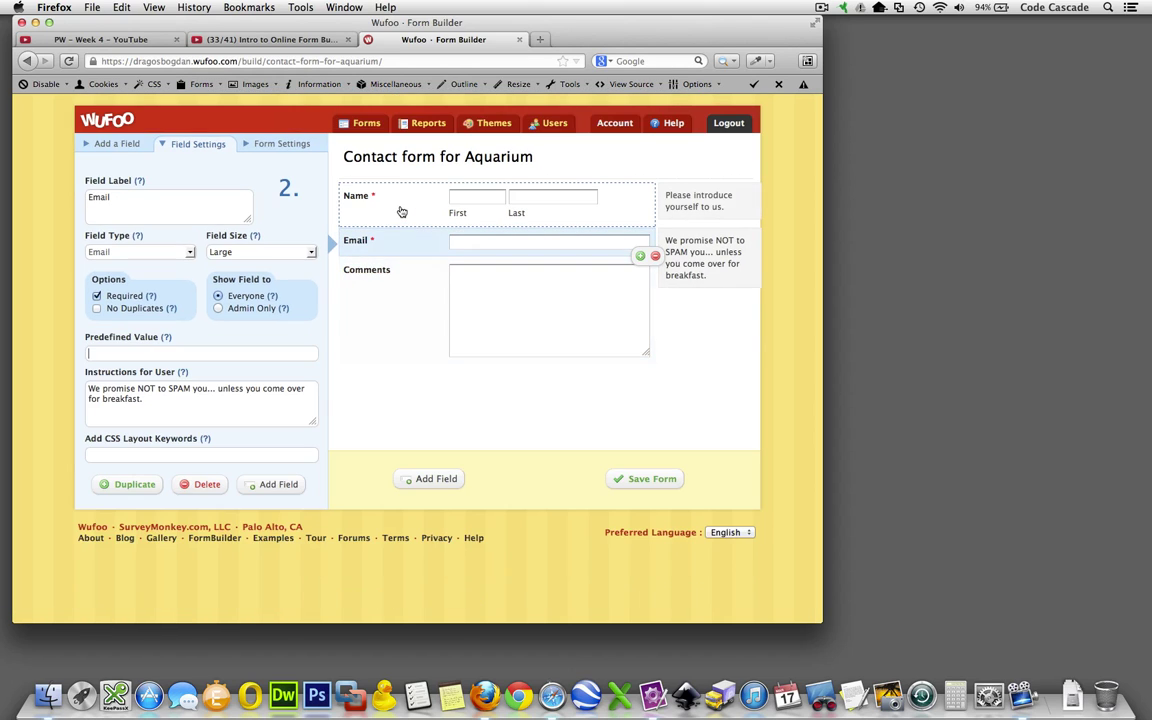
click(390, 322)
click(129, 451)
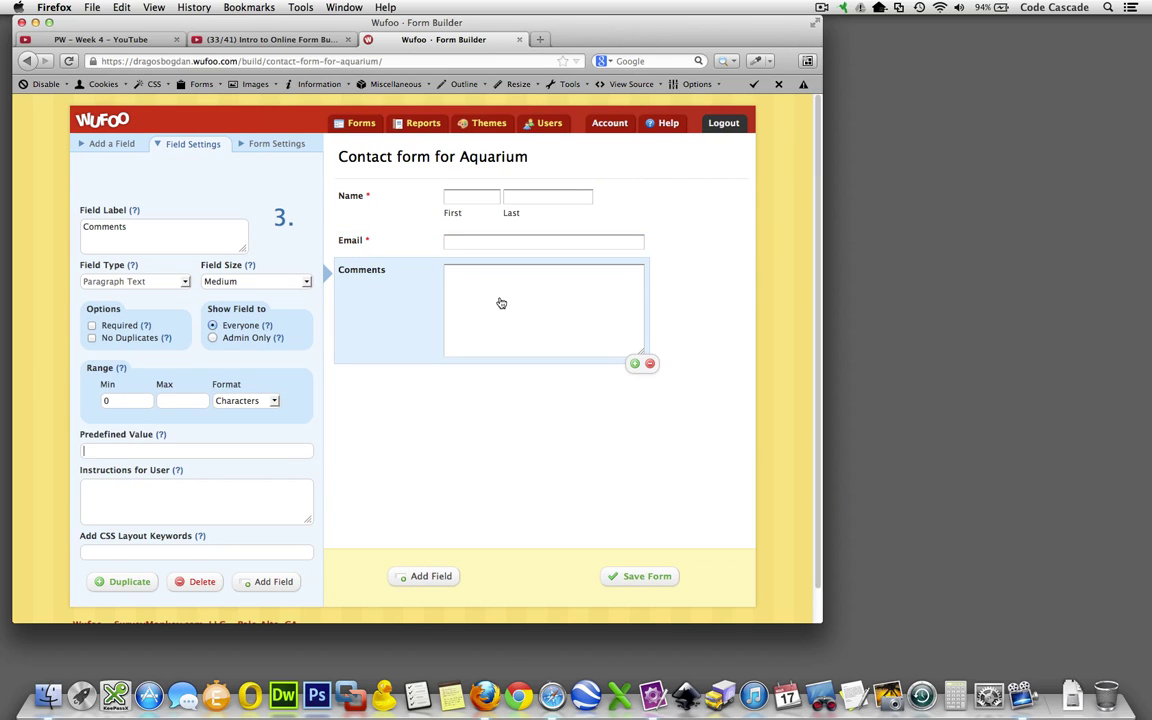
click(158, 512)
text(Please contact )
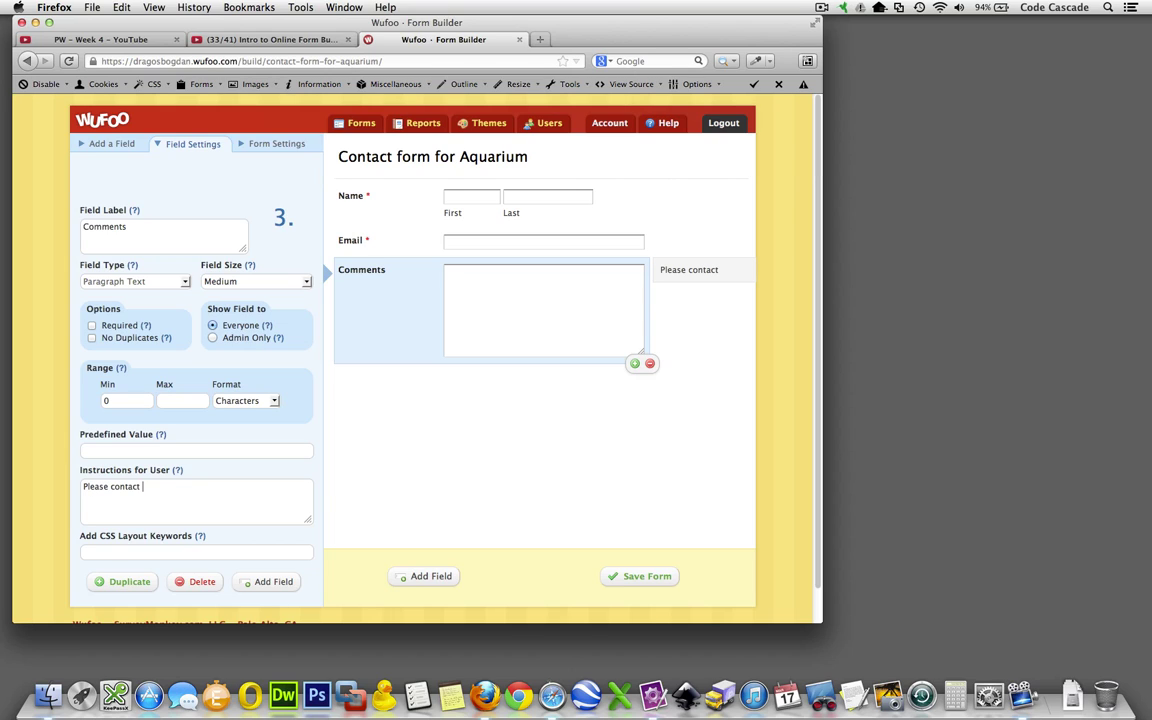
text(me with promo )
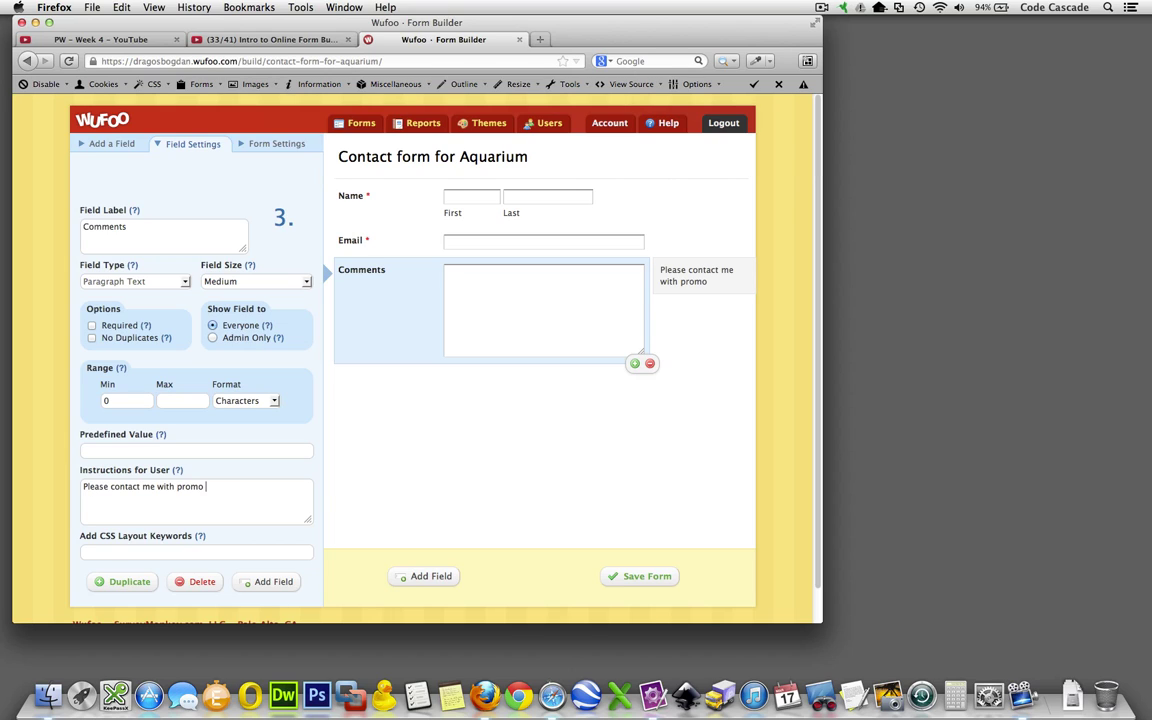
text(offers.)
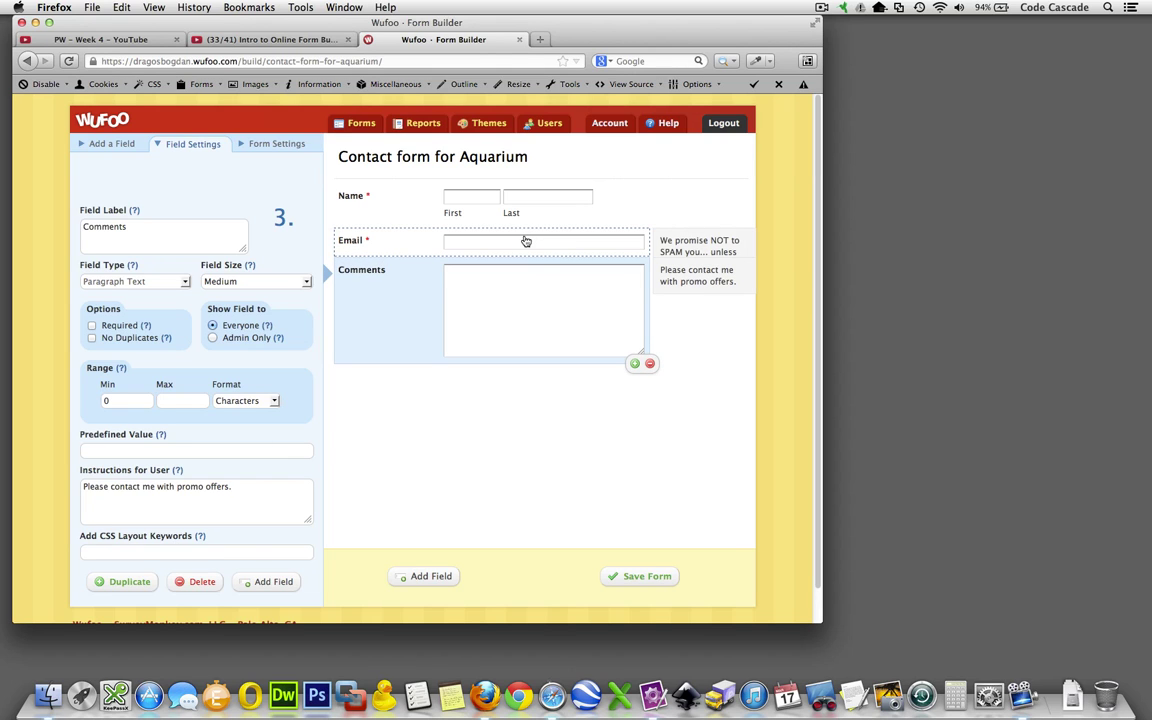
click(642, 577)
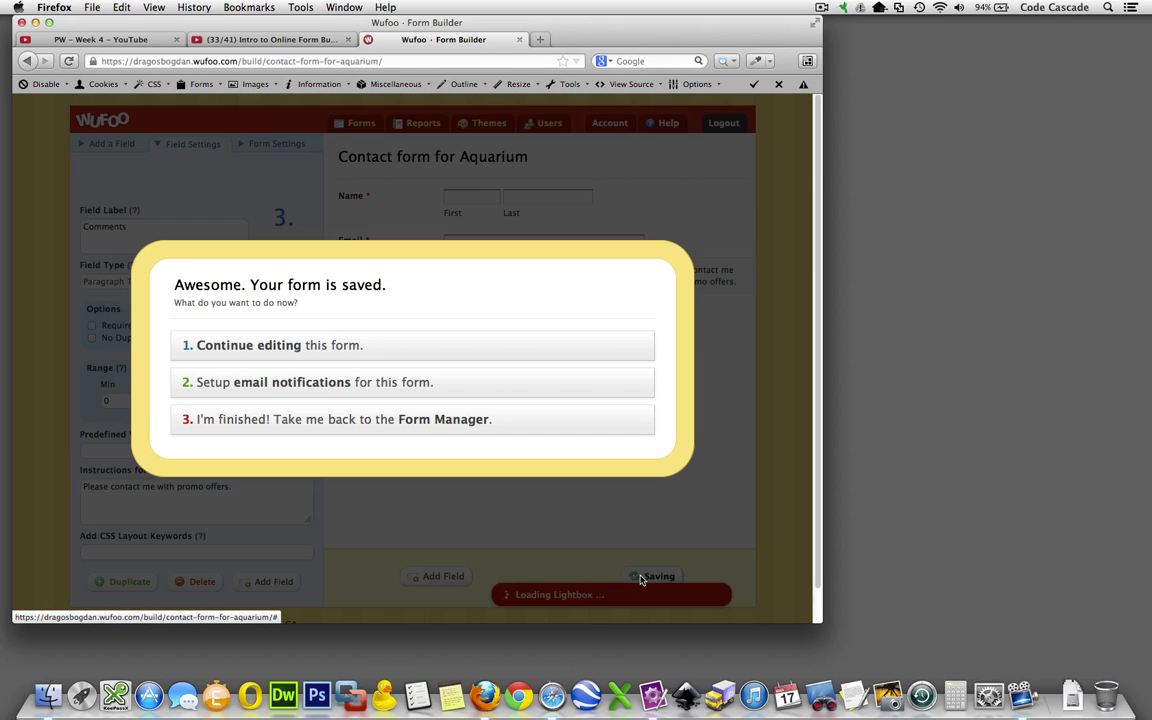
Step: Remove the old promo-offers instruction from Comments, leaving its default value empty
click(353, 345)
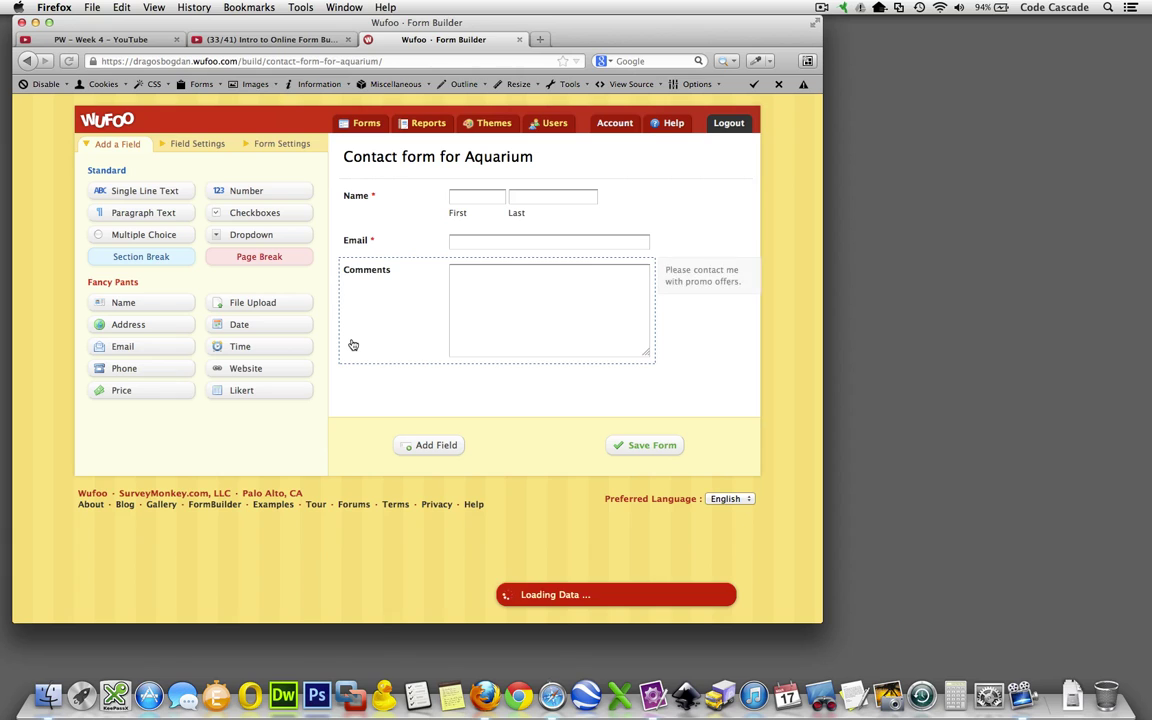
click(464, 304)
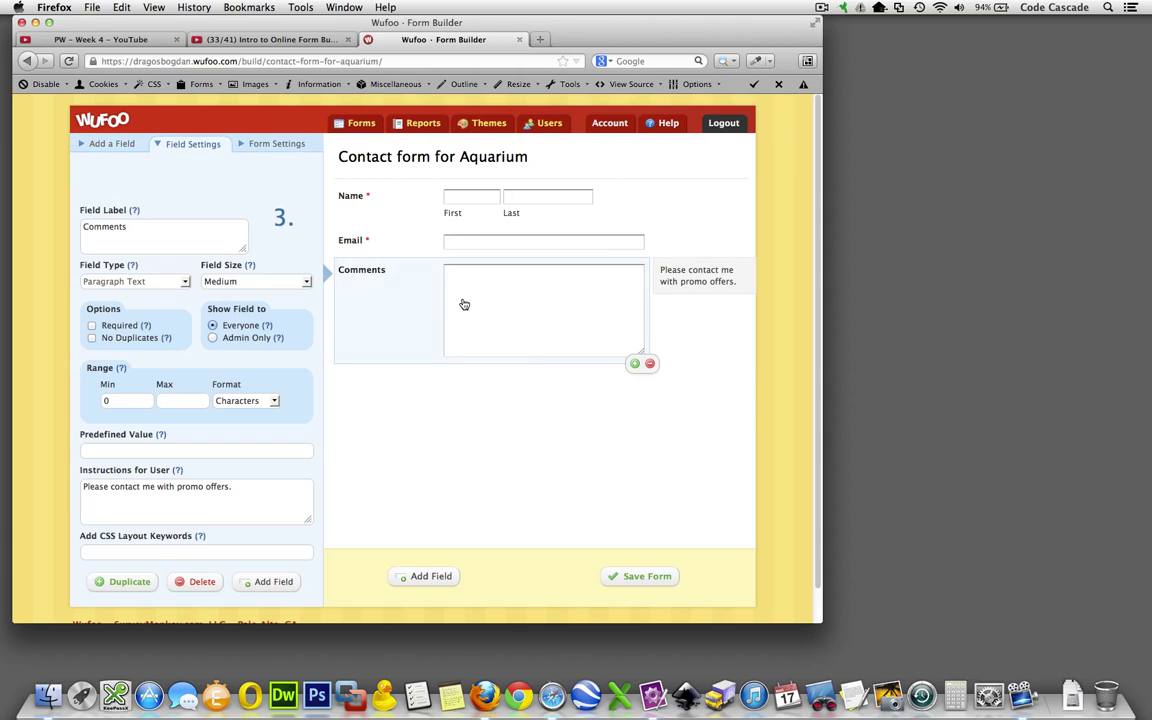
drag(240, 487, 62, 452)
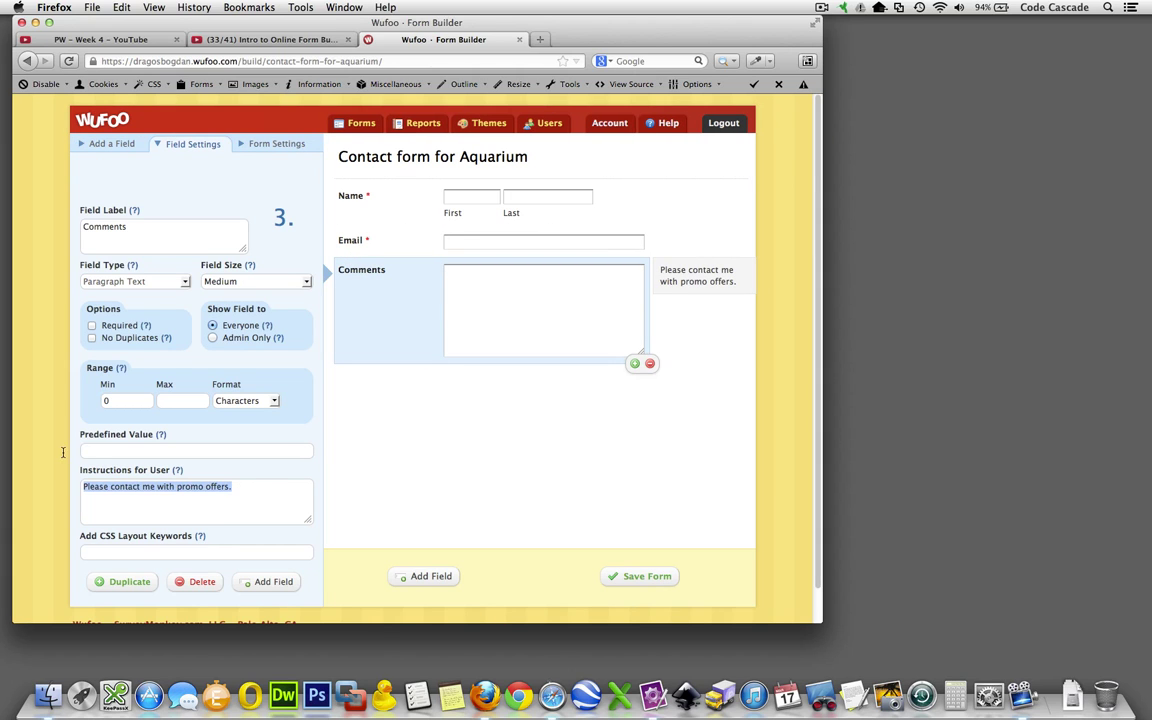
key(super+x)
click(85, 451)
key(super+v)
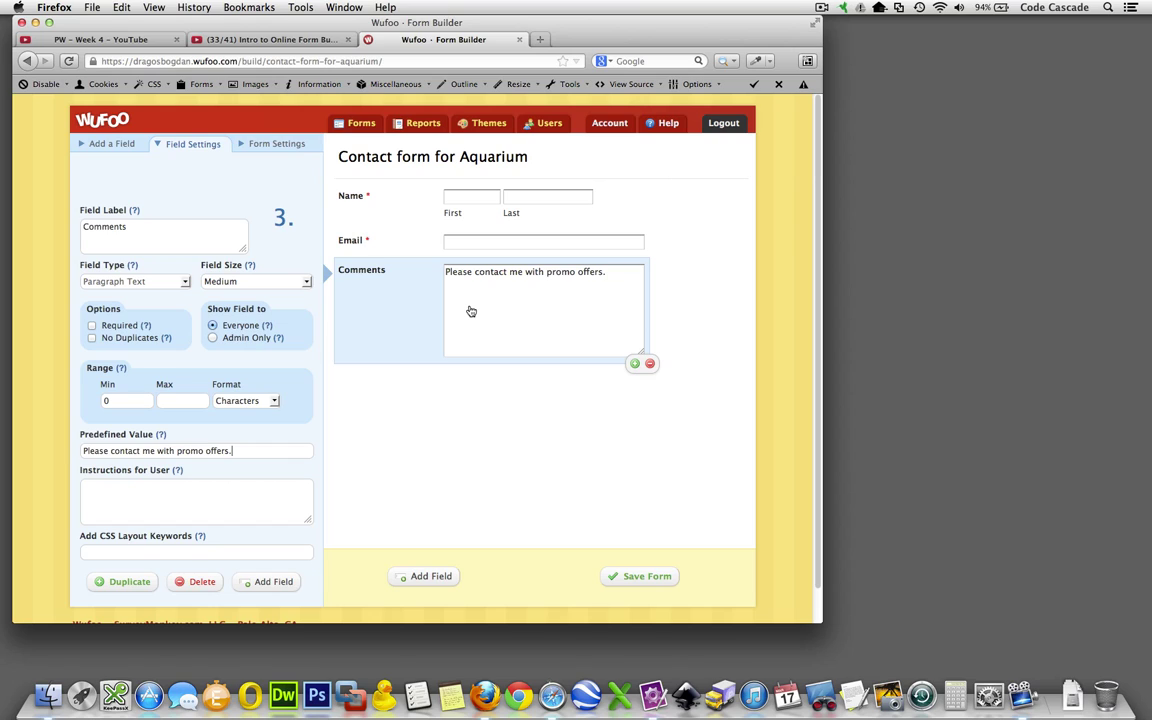
drag(237, 452, 112, 442)
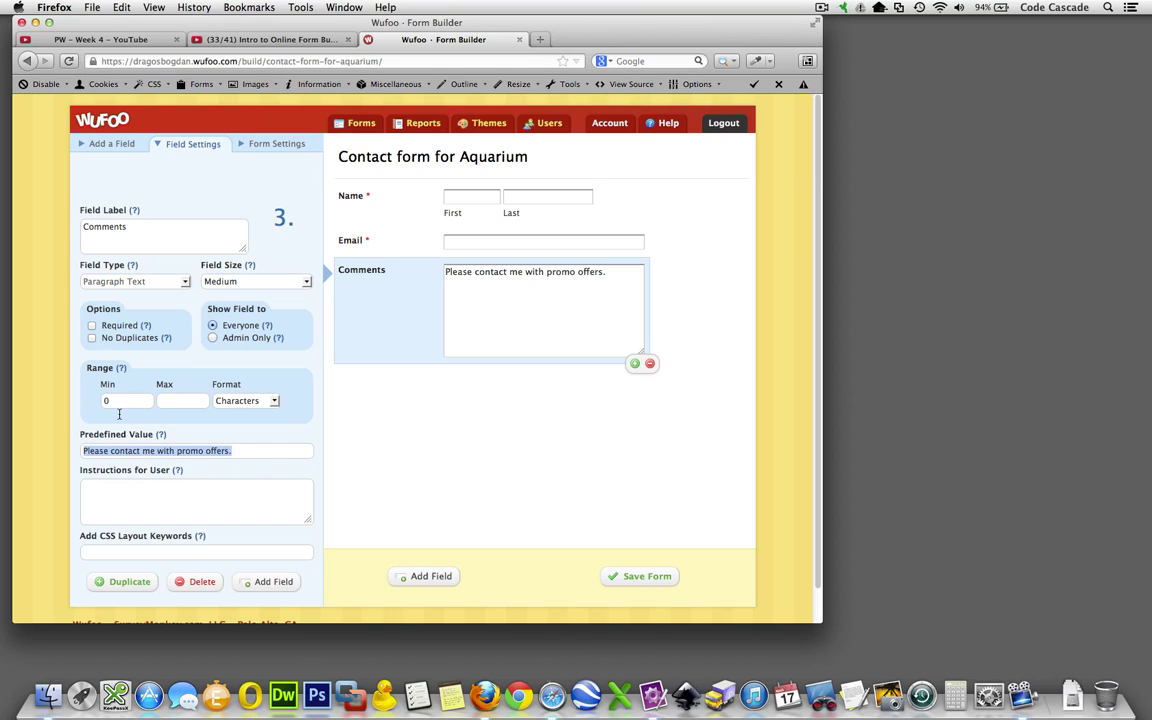
key(BackSpace)
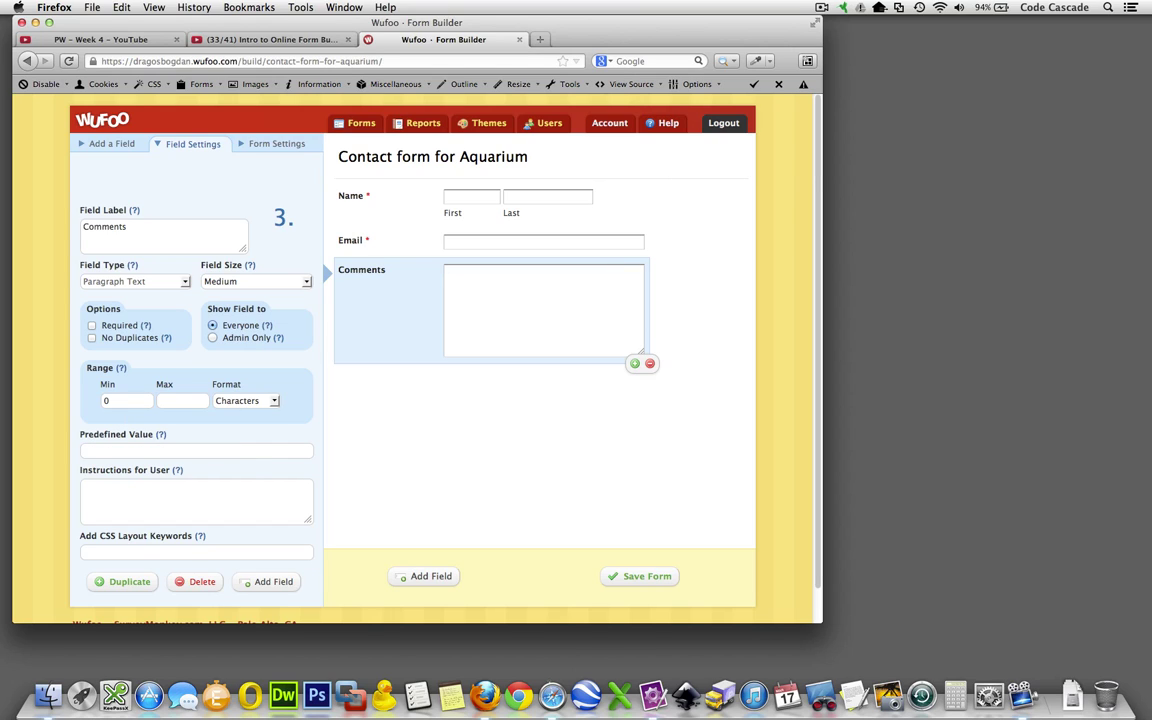
Step: Set the Comments instruction to 'Please let us know why you're reaching out.' and save the form
click(84, 487)
text(Please l)
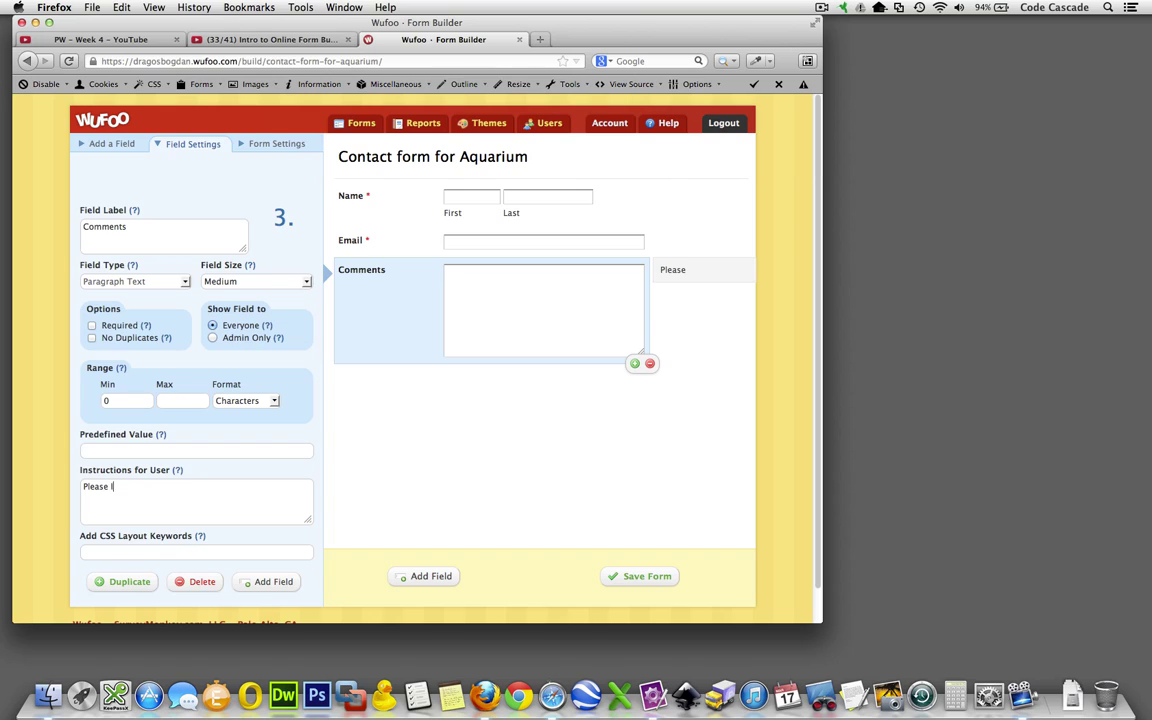
text(et us know why you're )
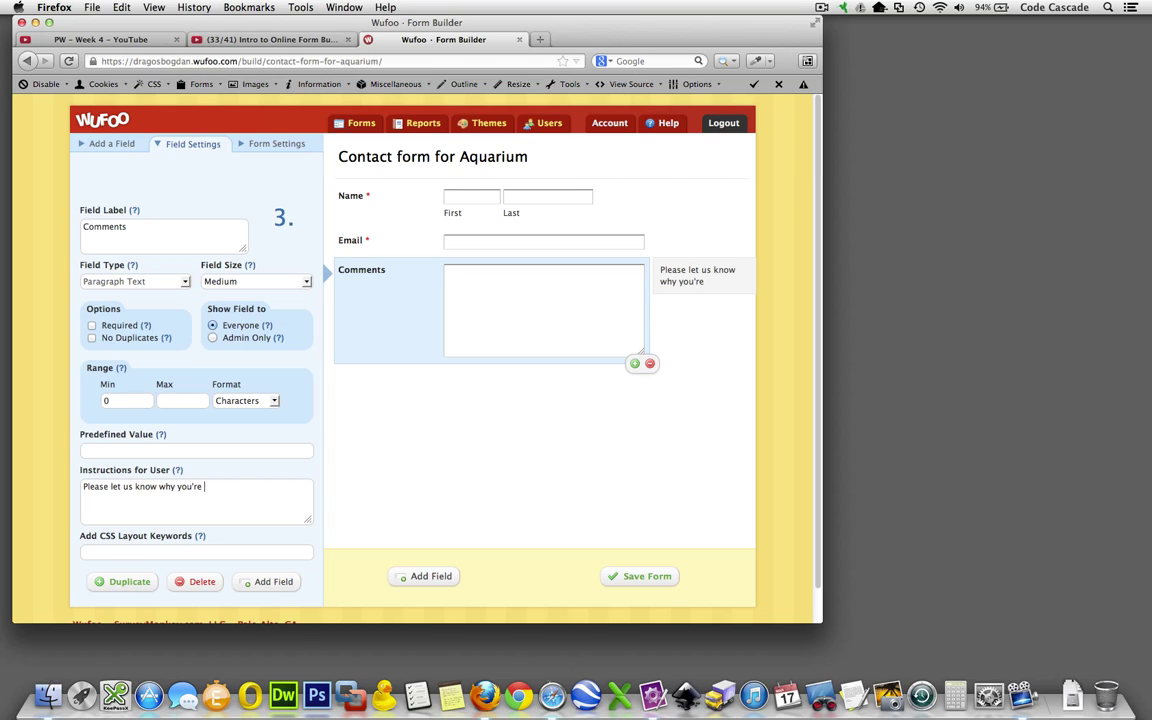
text(reaching out to )
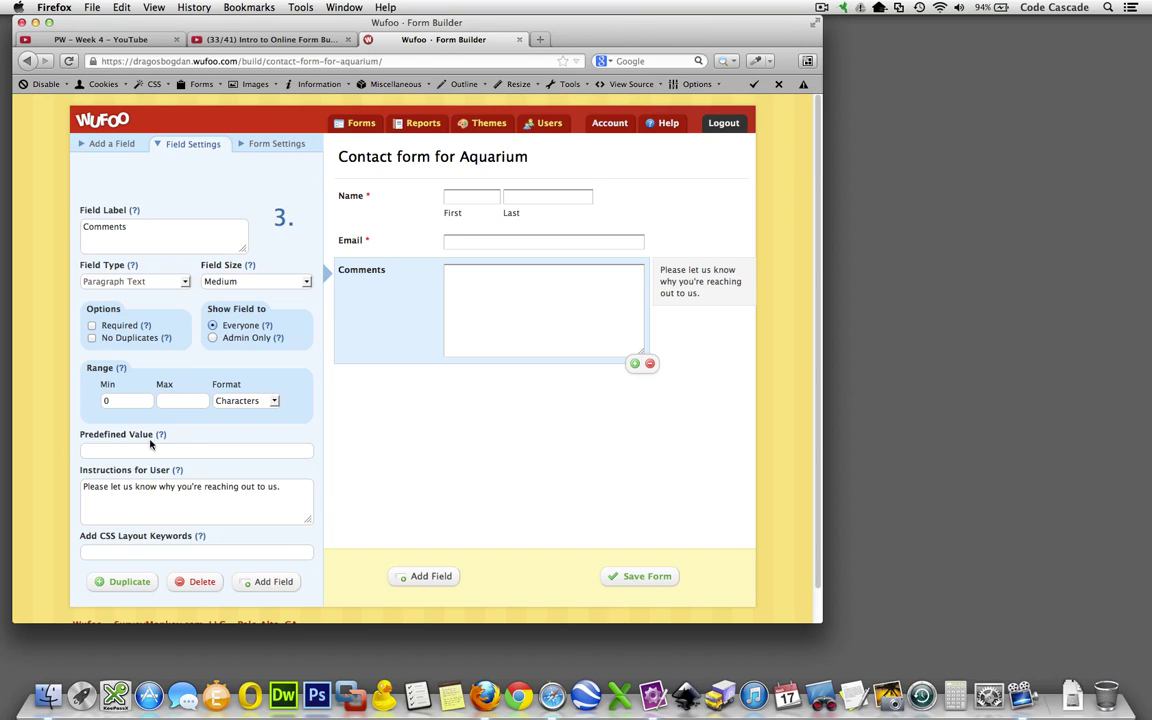
text(us)
key(BackSpace)
key(BackSpace)
key(BackSpace)
key(BackSpace)
key(BackSpace)
text(.)
click(645, 576)
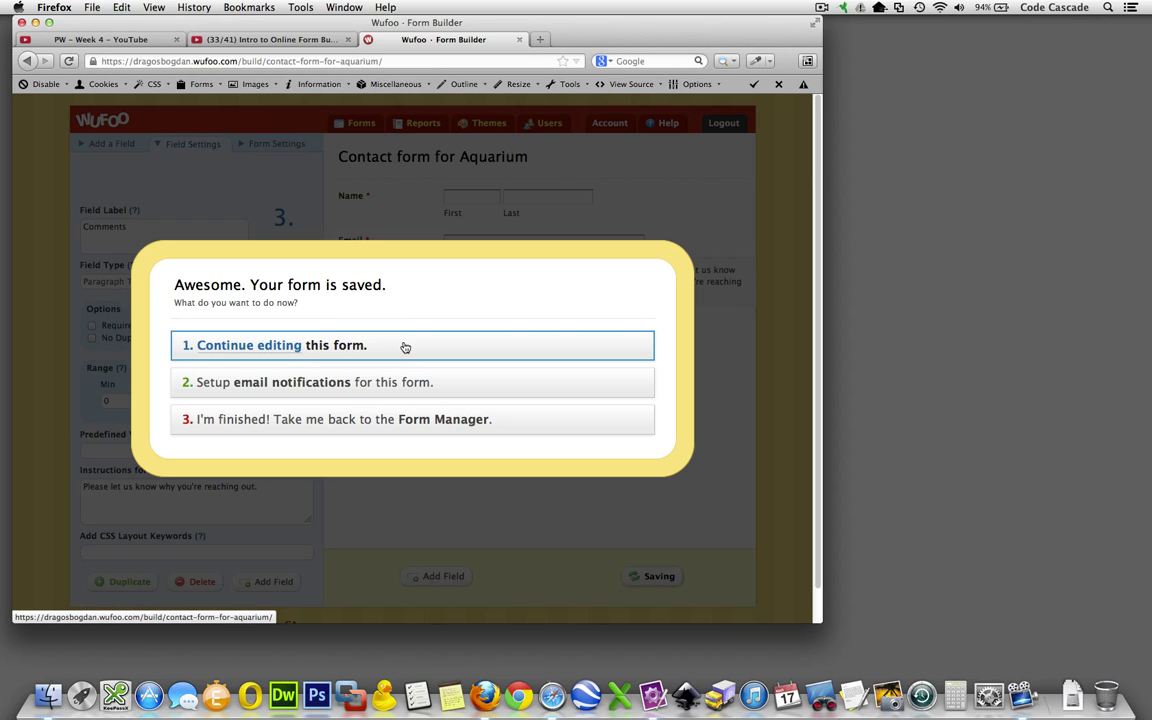
Step: Dismiss the saved notice and go to the Form Manager listing all forms
click(405, 347)
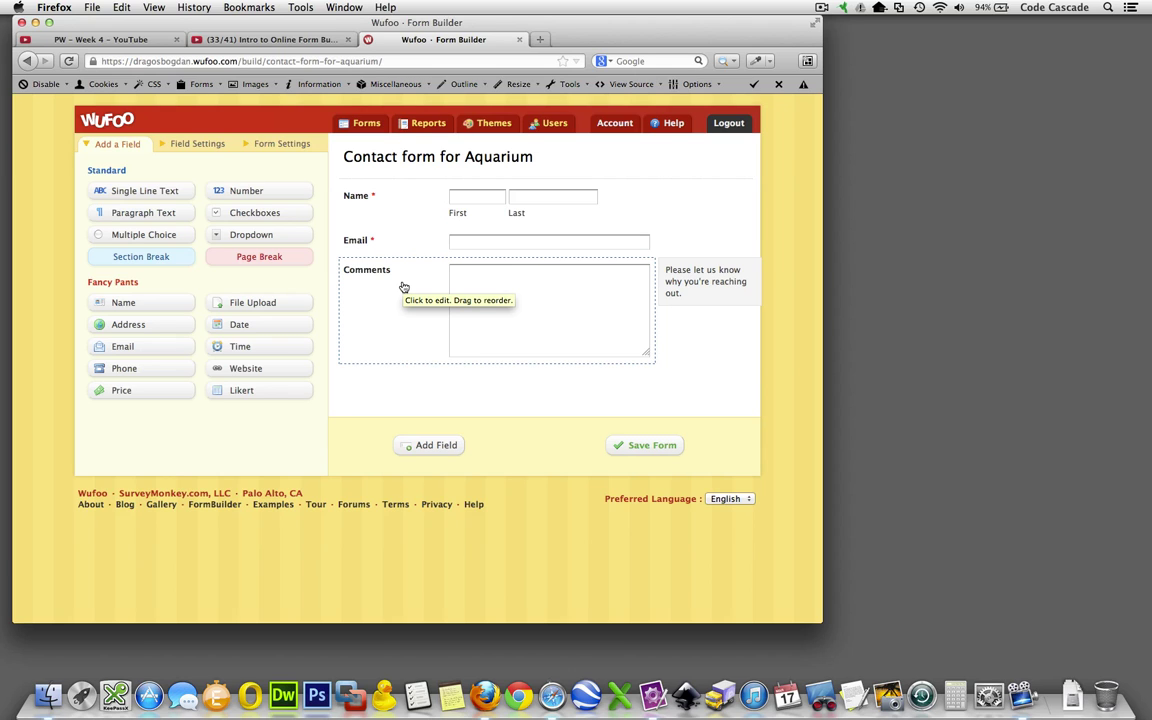
click(362, 128)
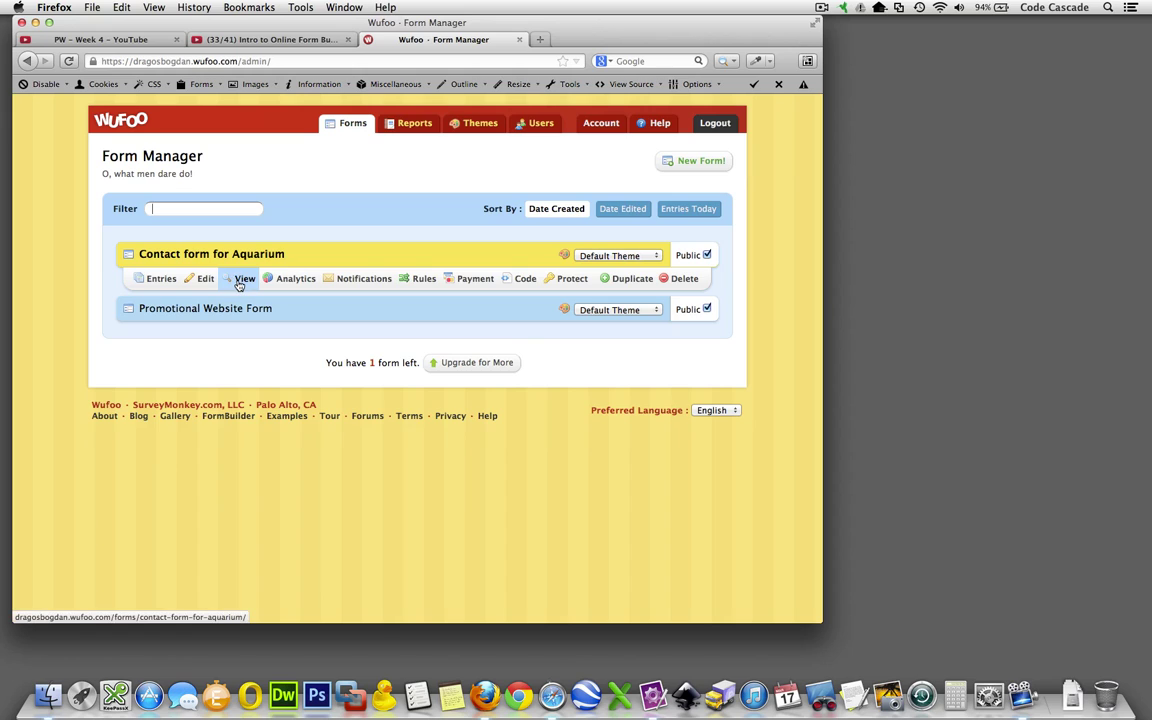
Step: View the live Contact form for Aquarium, check Name, Email and Comments instructions, and select its URL
click(241, 279)
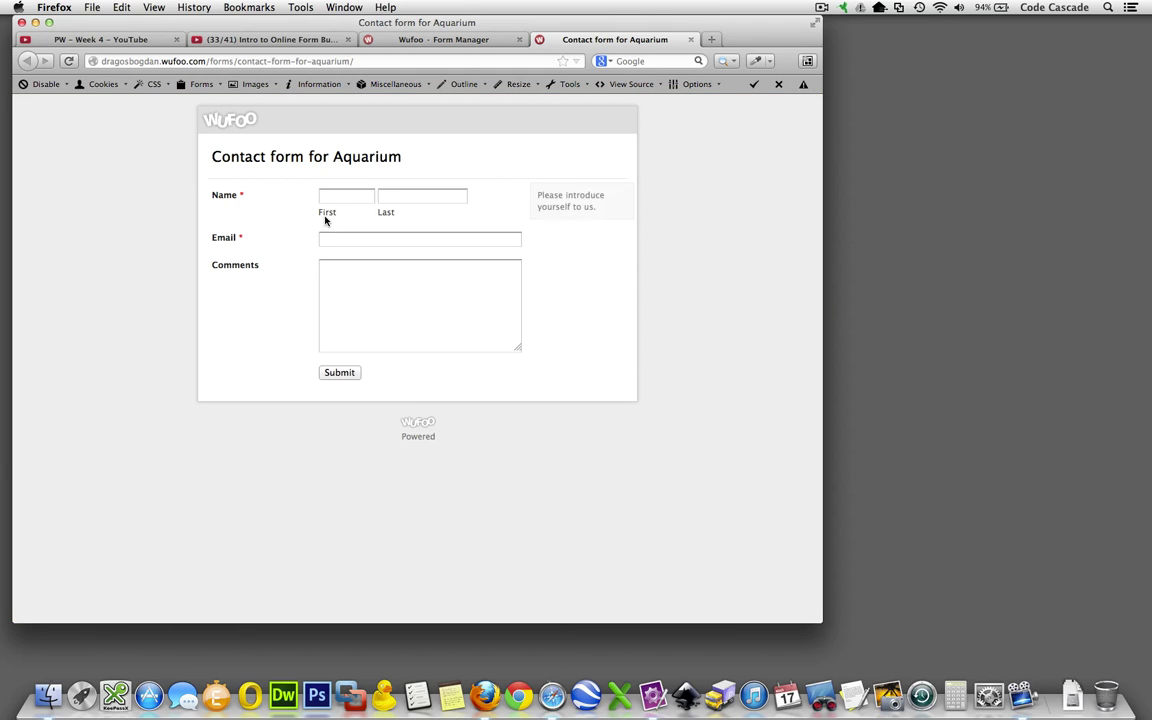
click(333, 197)
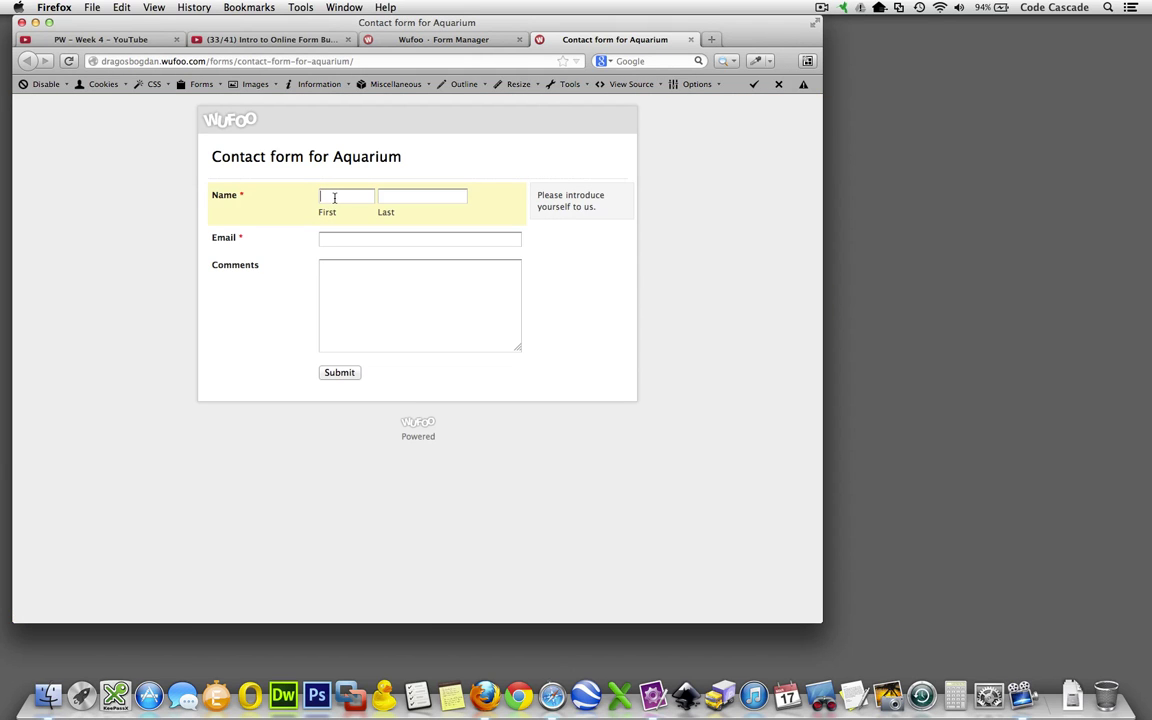
click(334, 238)
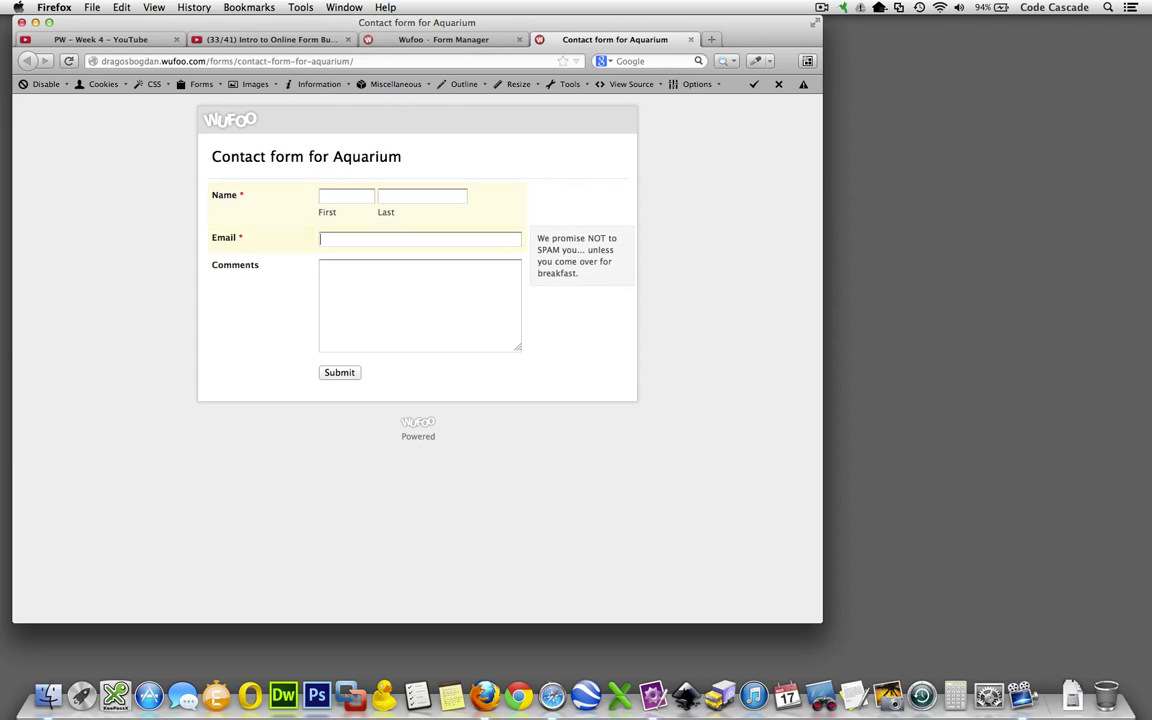
click(333, 266)
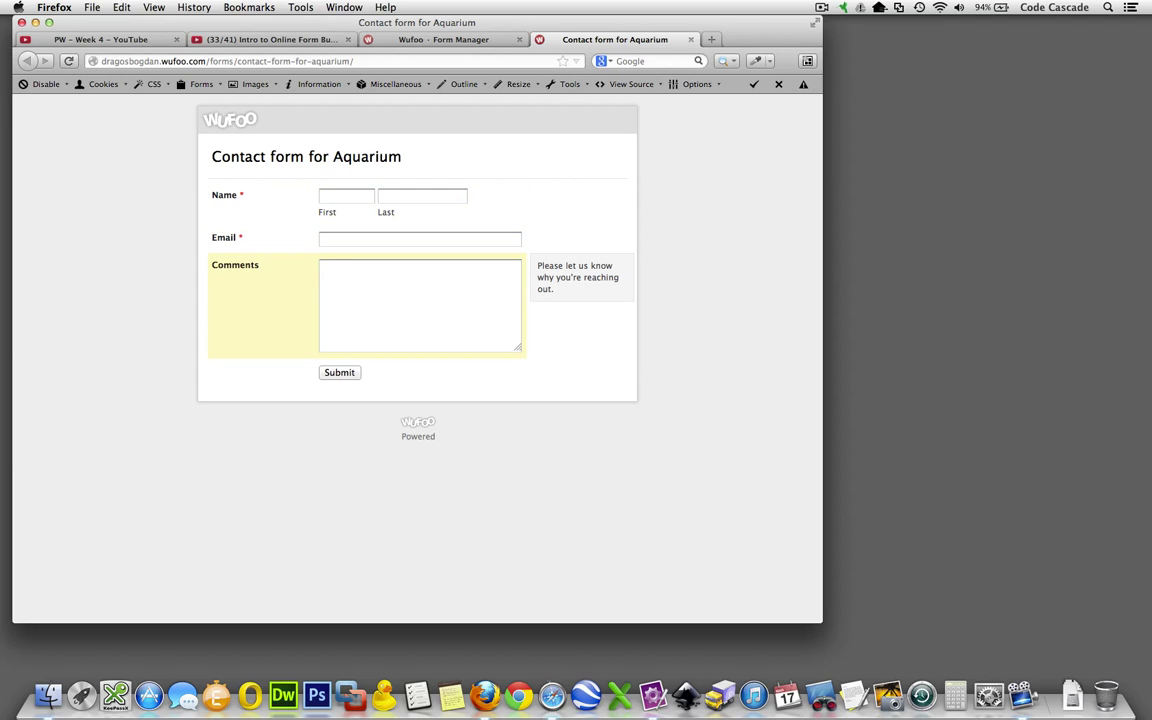
click(345, 60)
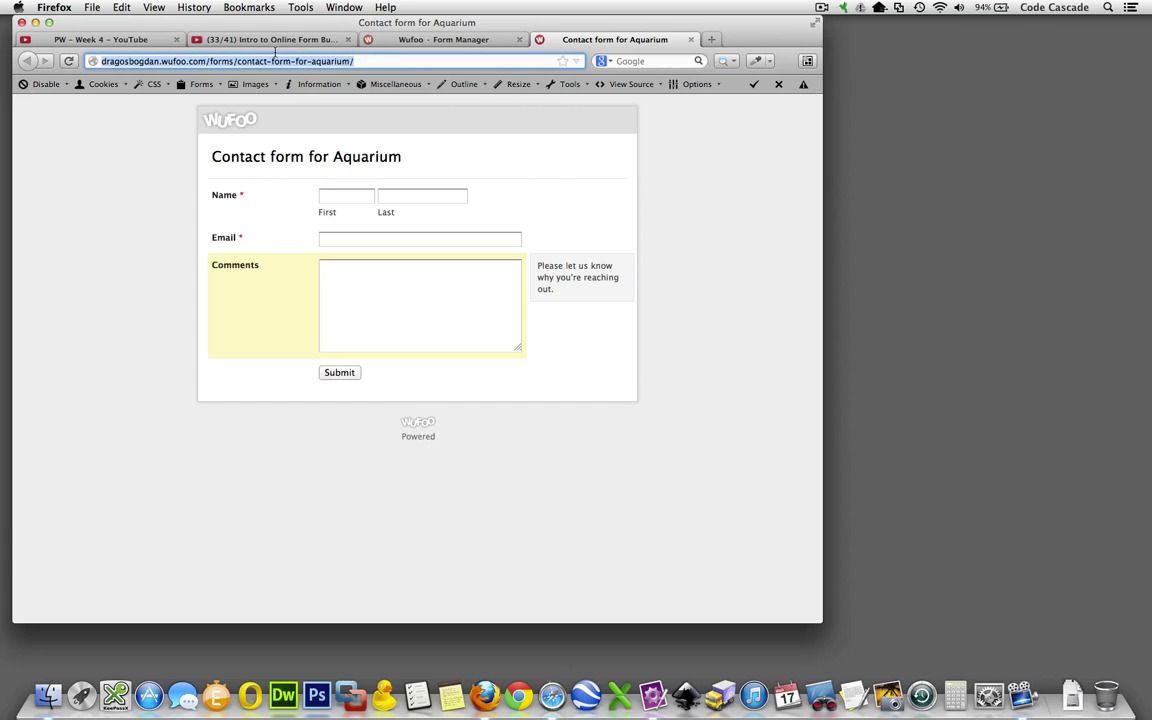